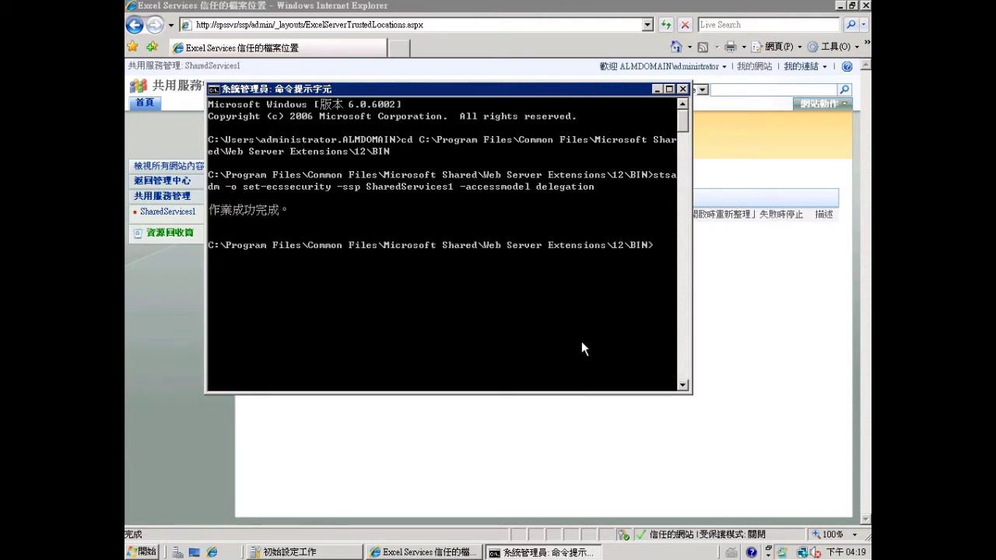
- Run iisreset so IIS restarts with SharedServices1's delegation access model
text(iisreset)
key(Return)
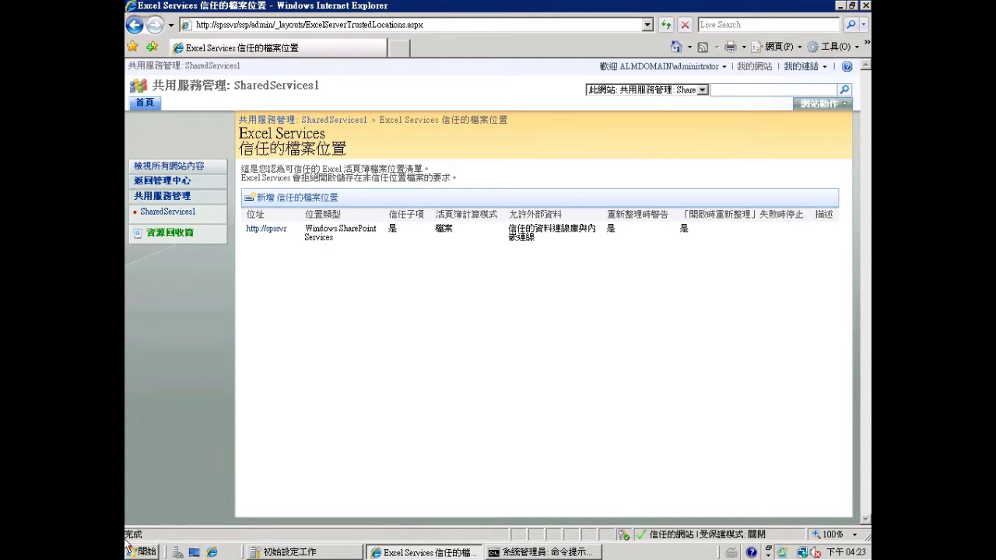
- Launch setup from the TFS-x64 folder on the DVD drive (D:)
click(129, 549)
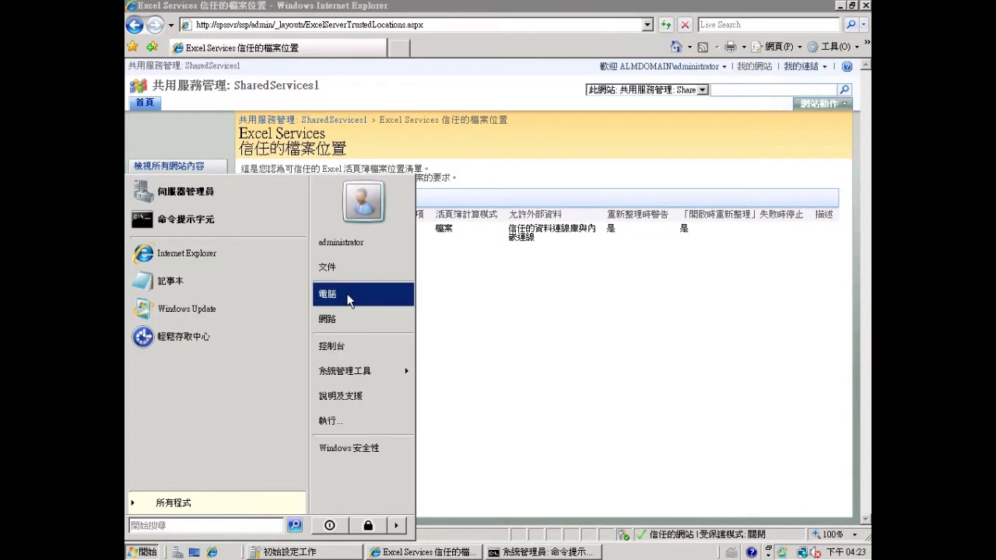
click(349, 302)
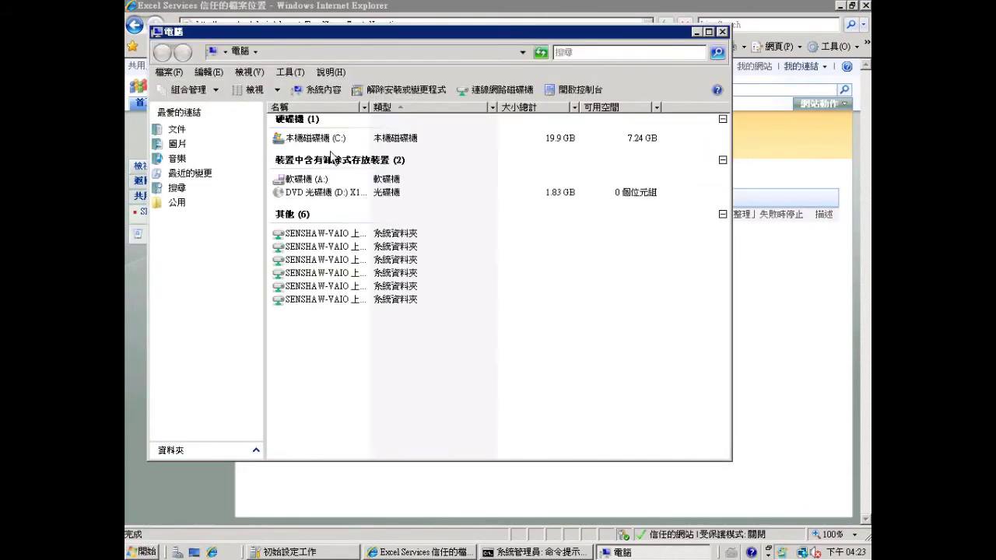
double_click(313, 192)
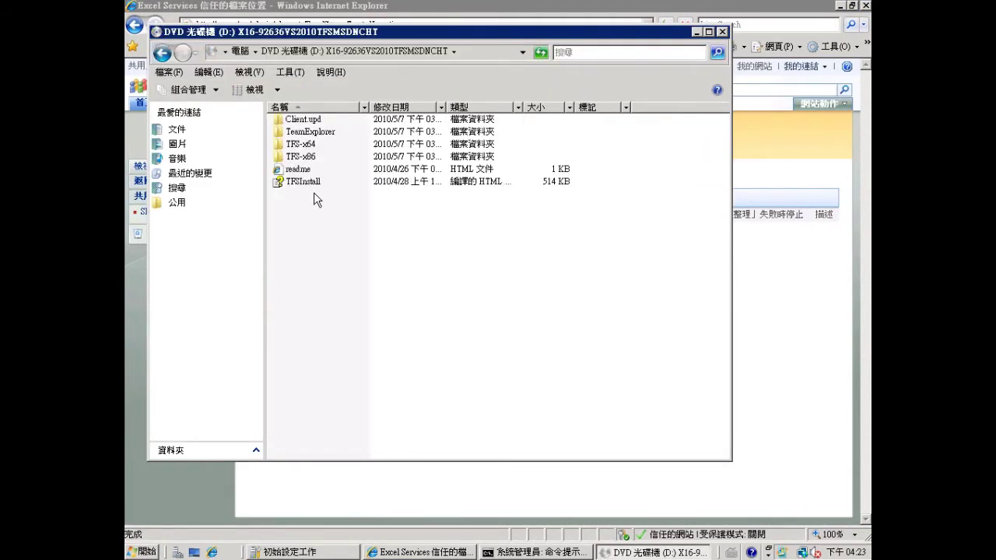
click(304, 145)
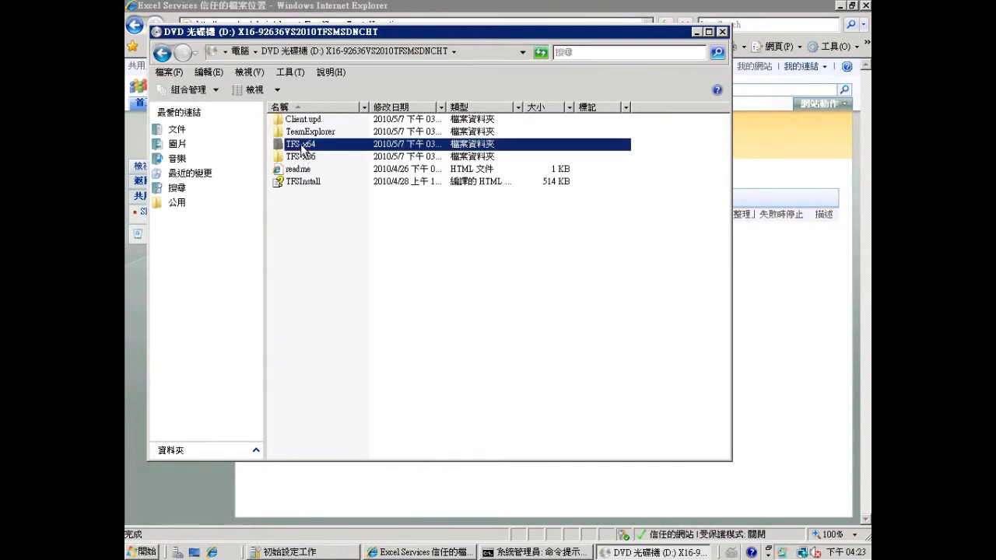
double_click(304, 145)
click(285, 308)
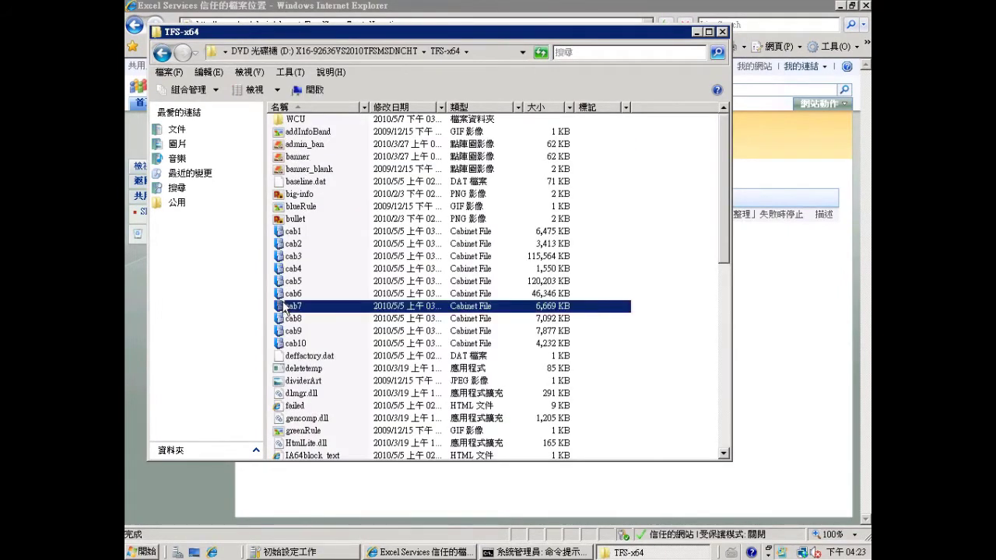
key(s)
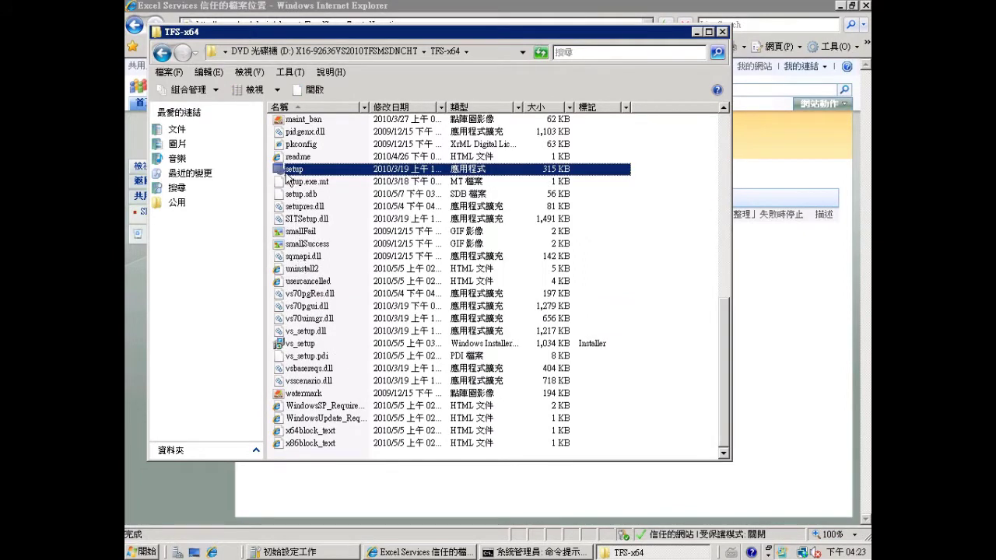
double_click(288, 171)
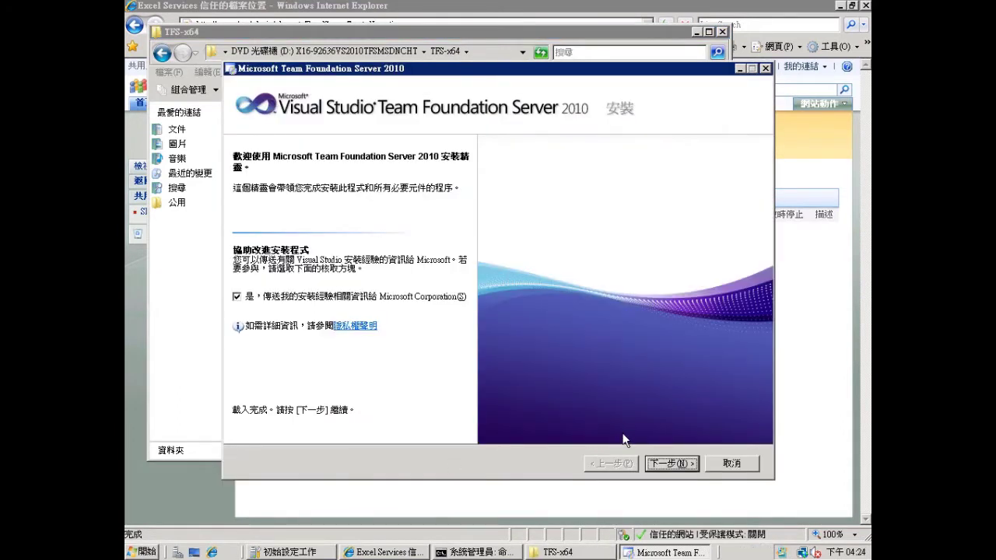
- Accept the license terms and install only the SharePoint Products extensions feature
click(672, 464)
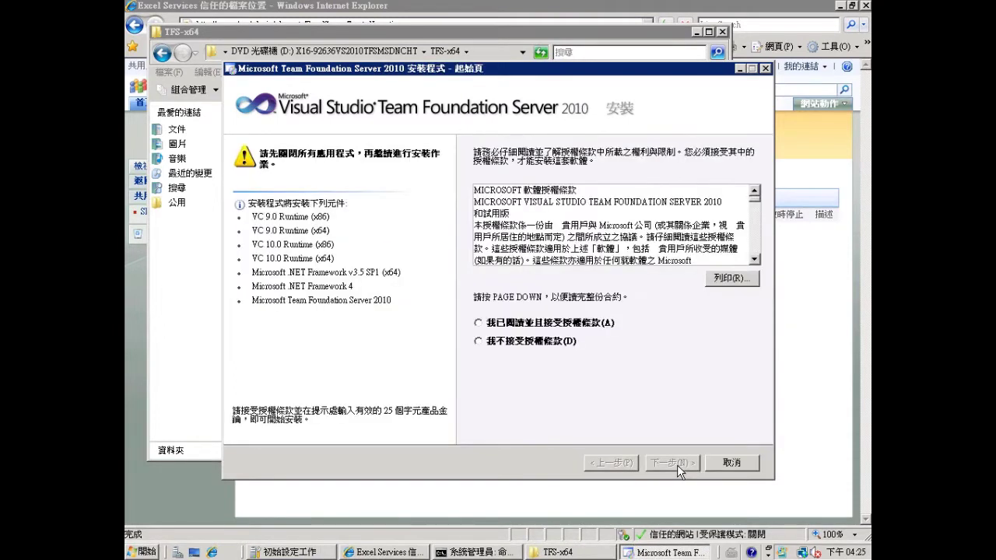
click(513, 329)
click(678, 464)
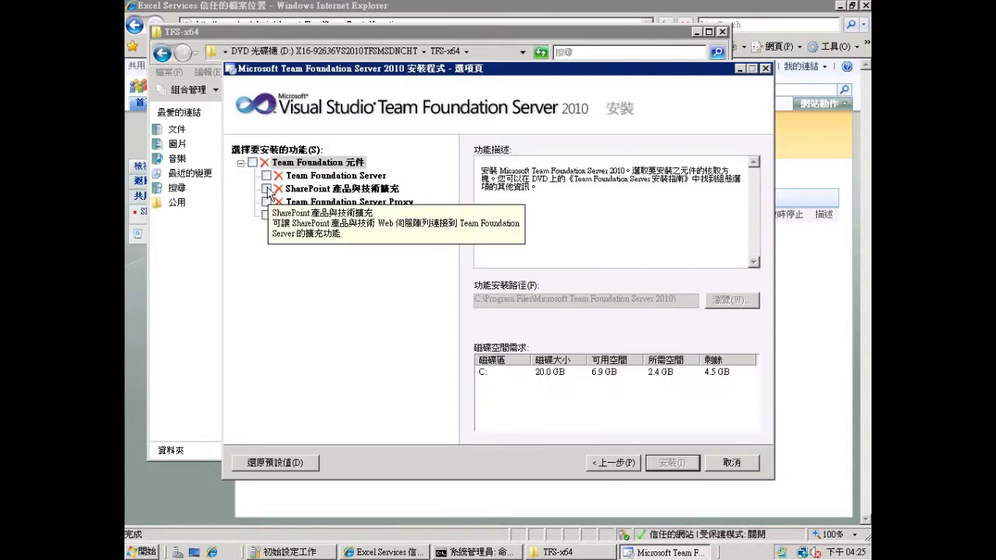
click(267, 189)
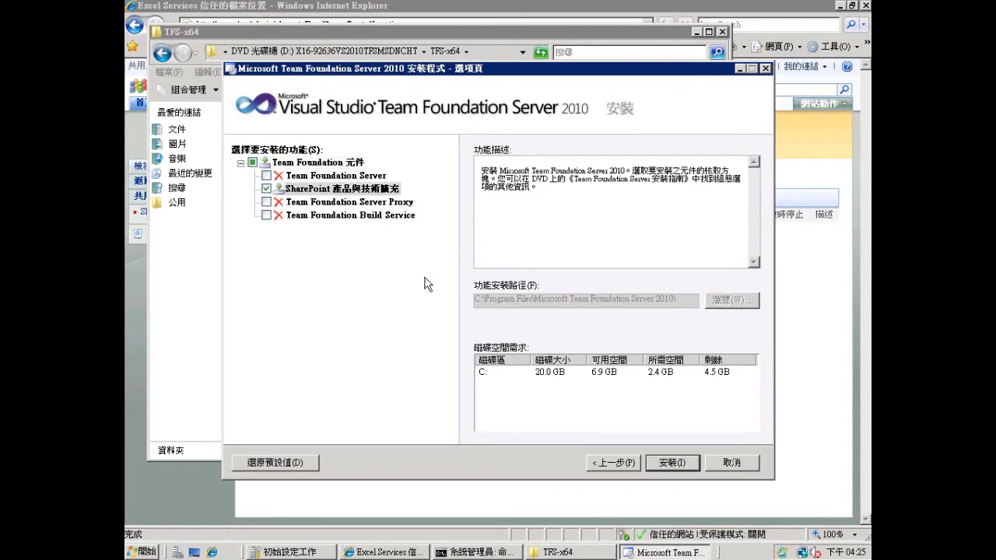
click(671, 462)
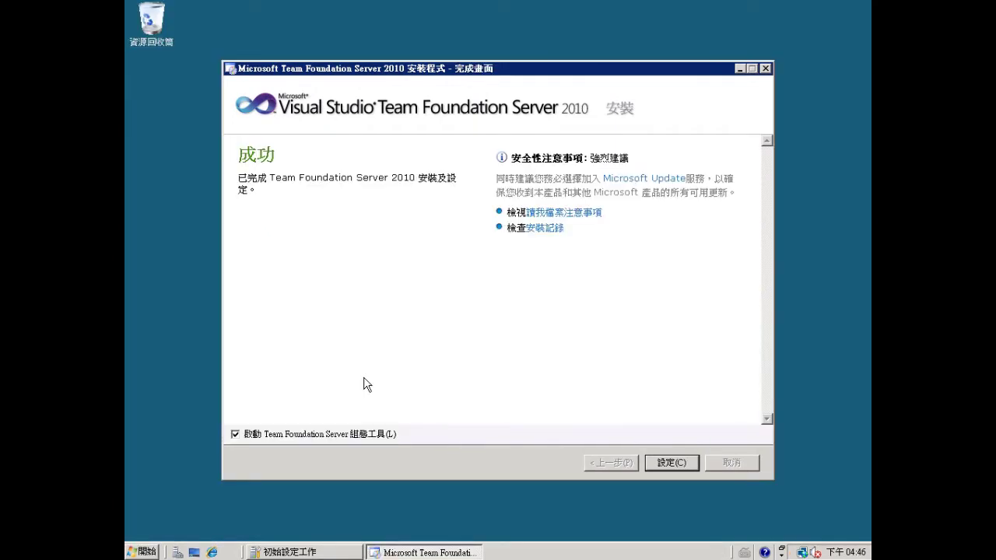
- Run the Extensions for SharePoint Products configuration wizard to success and close it
click(672, 465)
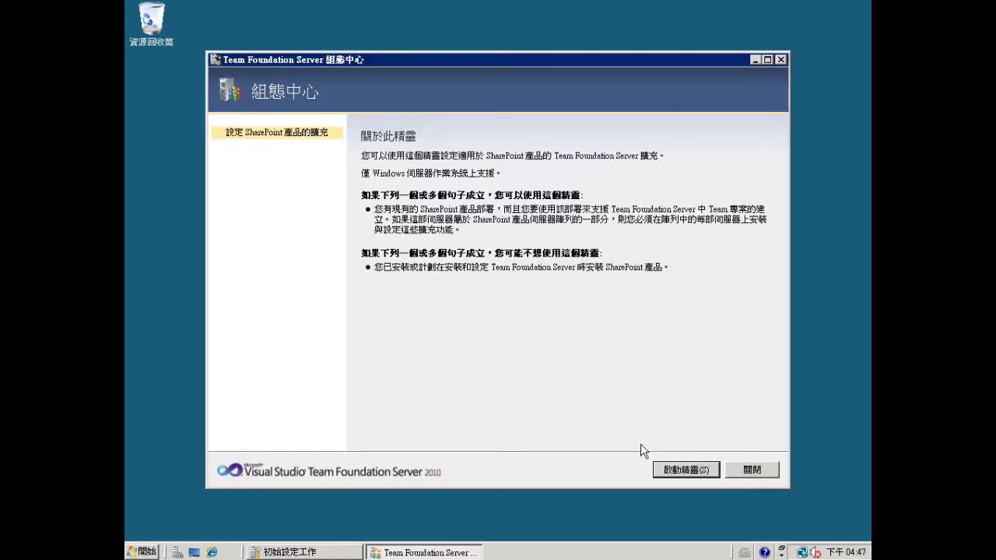
click(691, 470)
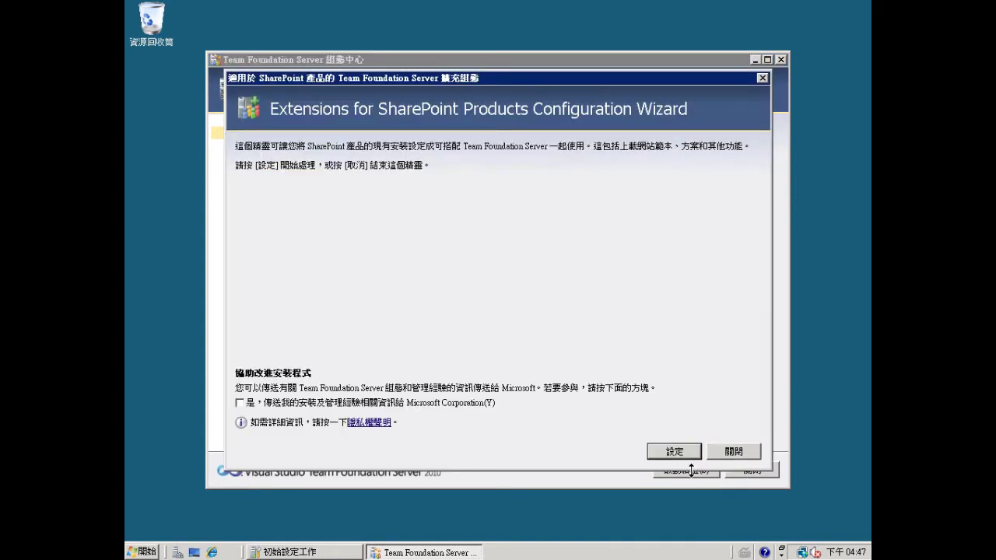
click(676, 455)
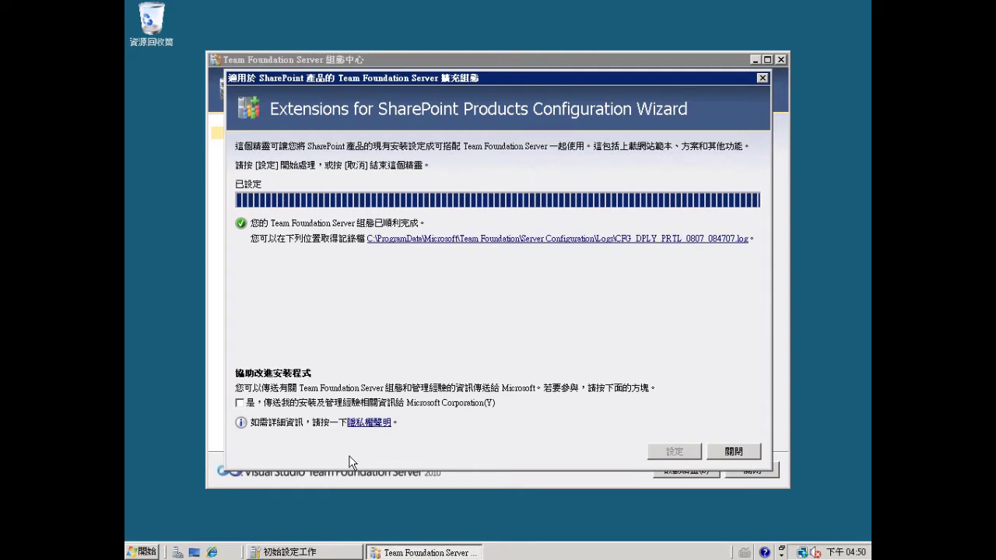
click(754, 453)
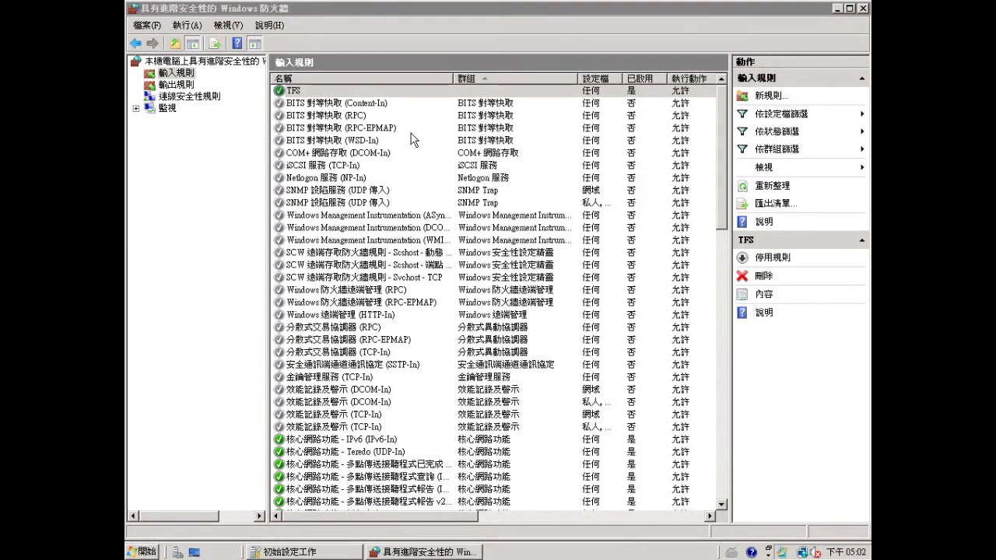
- Check that the TFS inbound firewall rule is enabled and allows connections on any profile
click(313, 93)
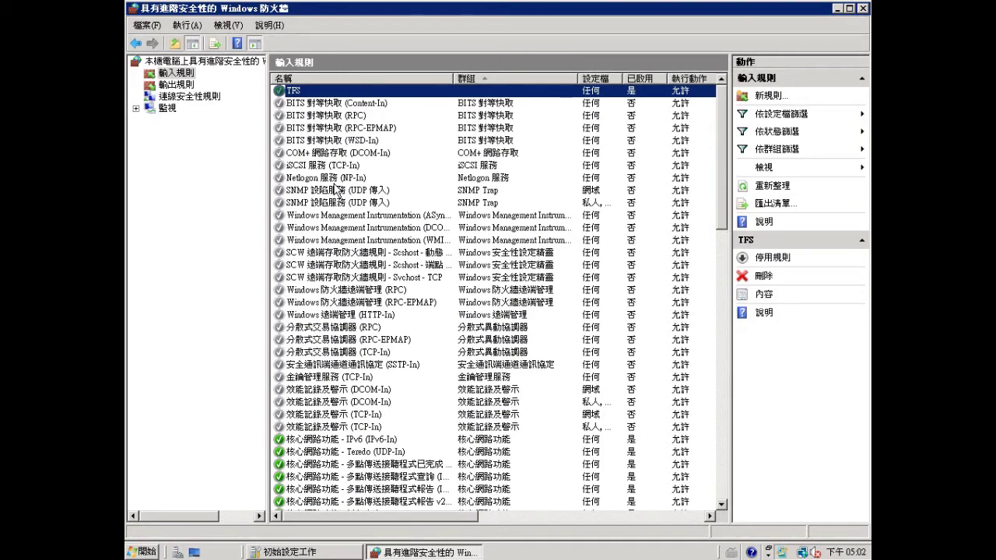
click(144, 551)
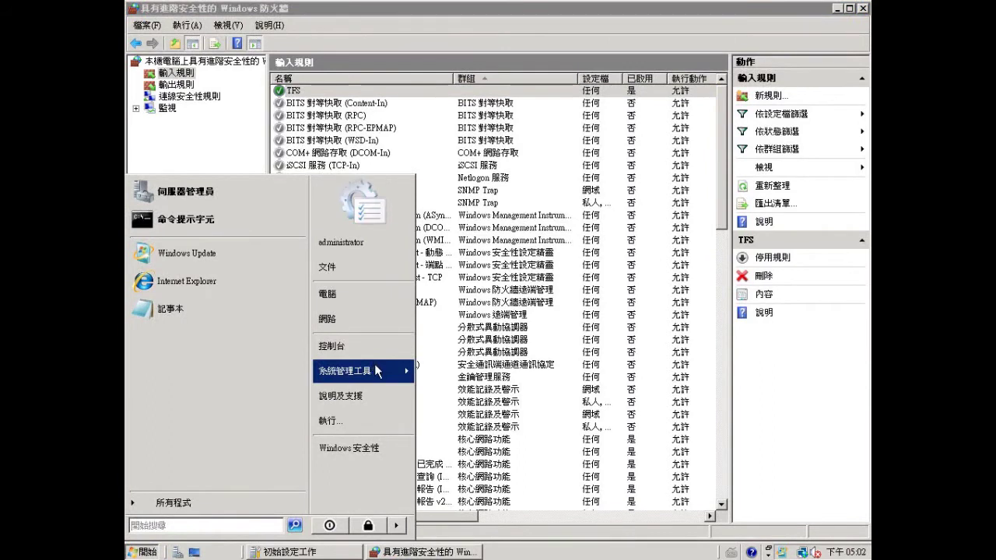
- Open Storage Explorer from Administrative Tools, then open Server Manager
mouse_move(377, 372)
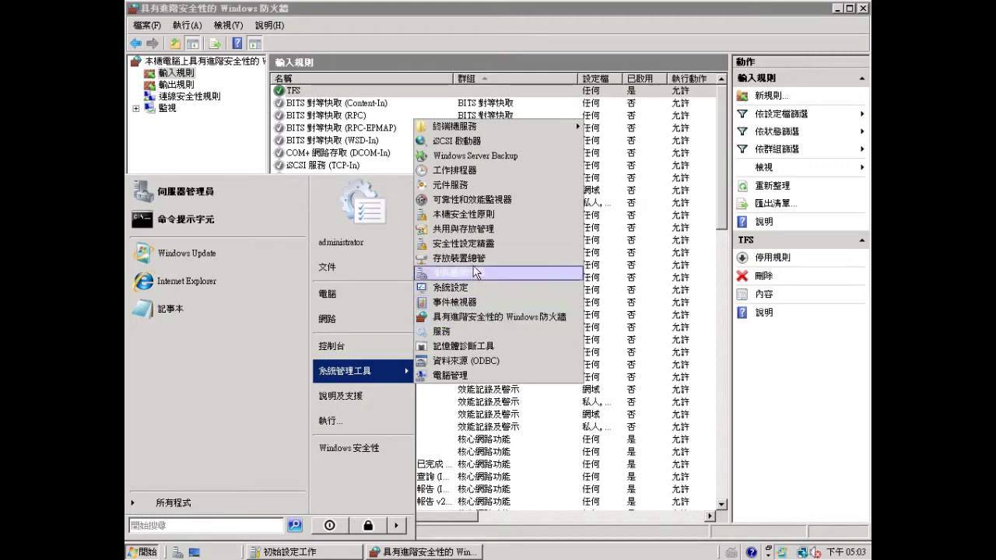
click(460, 257)
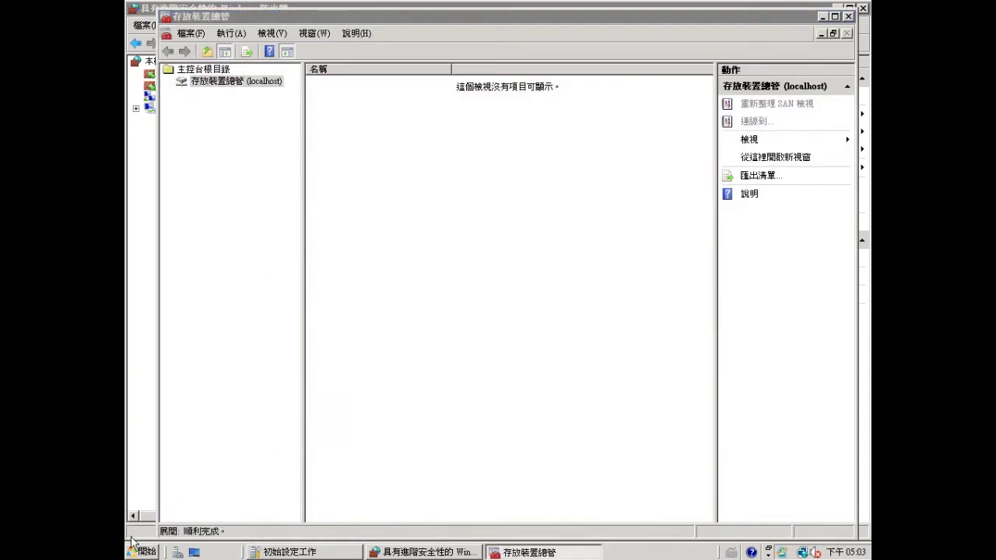
click(140, 551)
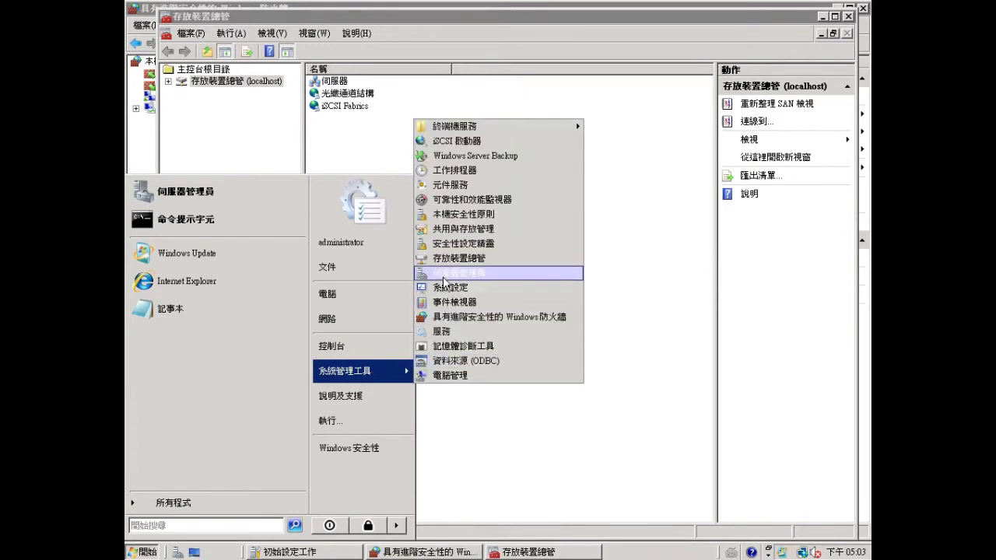
click(443, 273)
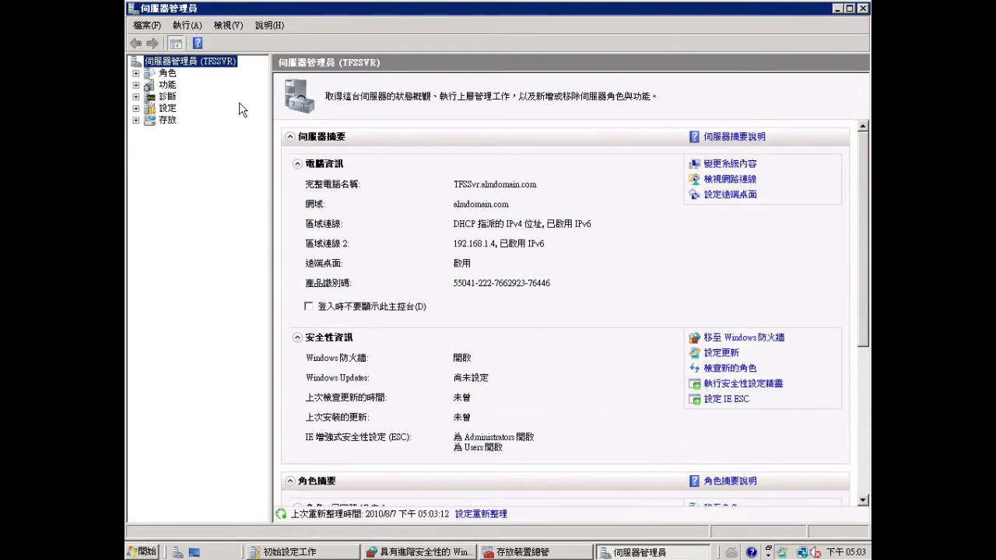
- Choose Web Server (IIS) with its required features in the Add Roles Wizard
click(168, 73)
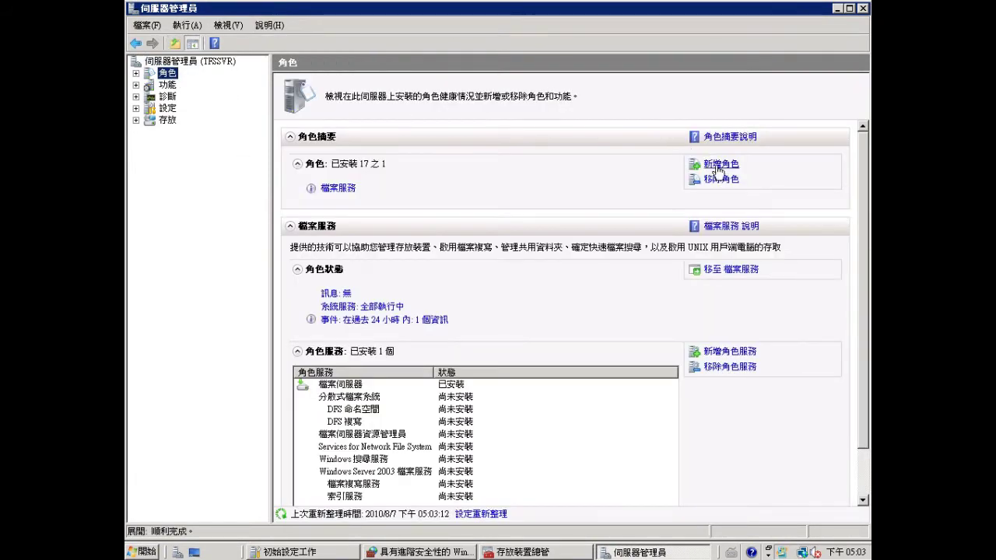
click(721, 165)
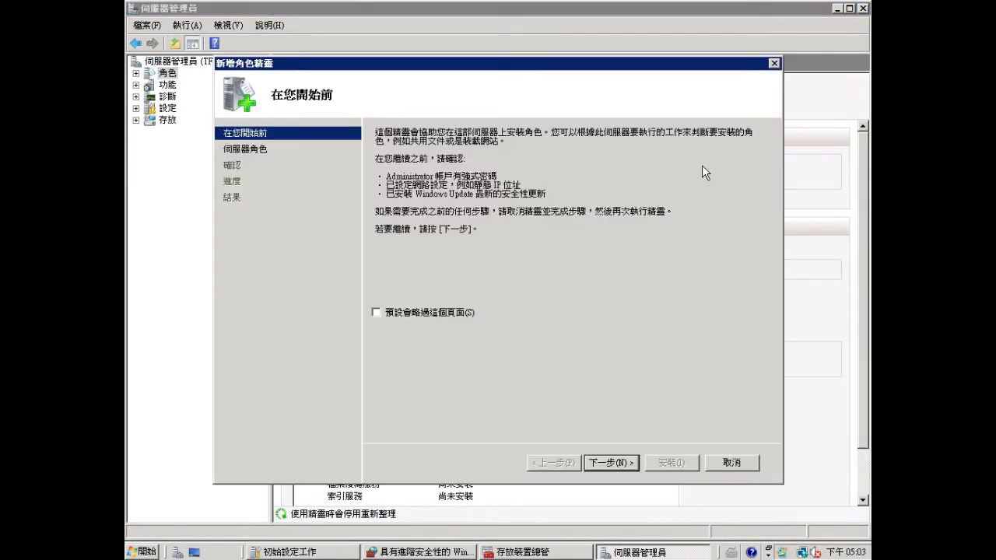
click(593, 465)
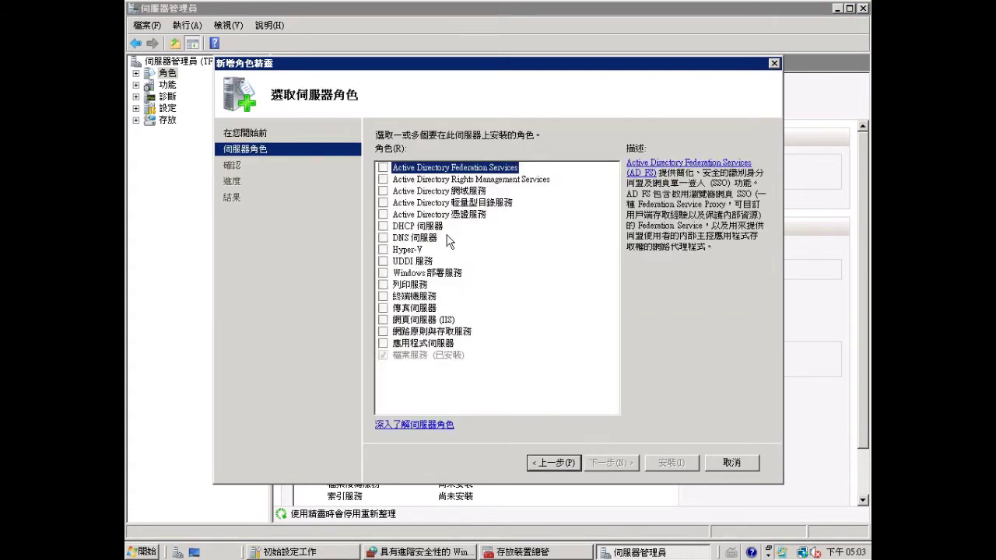
click(383, 320)
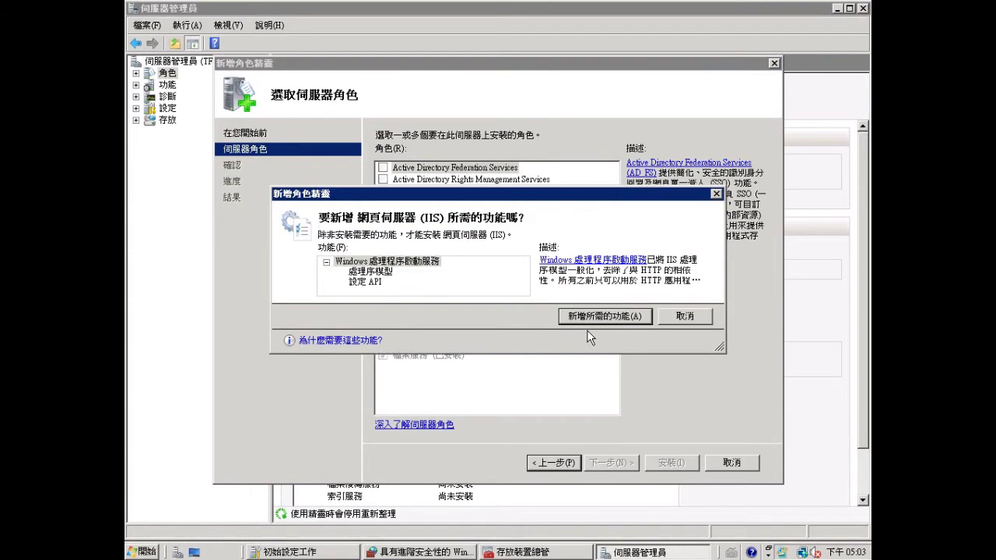
click(593, 319)
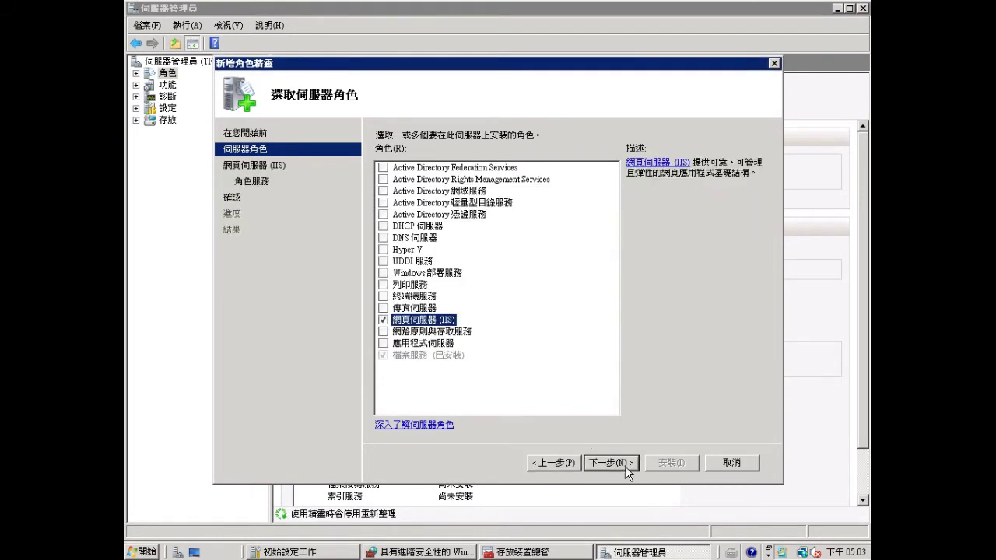
click(615, 462)
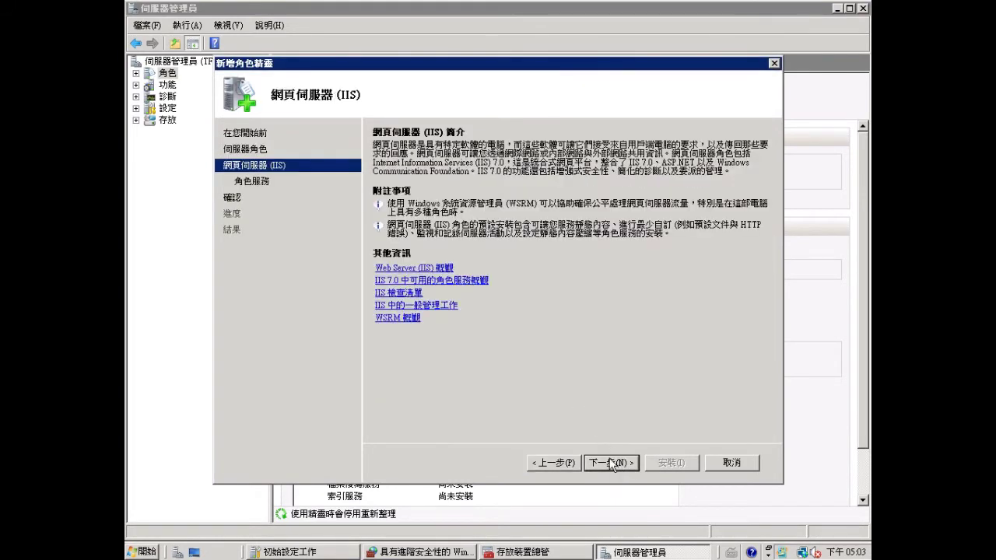
click(613, 464)
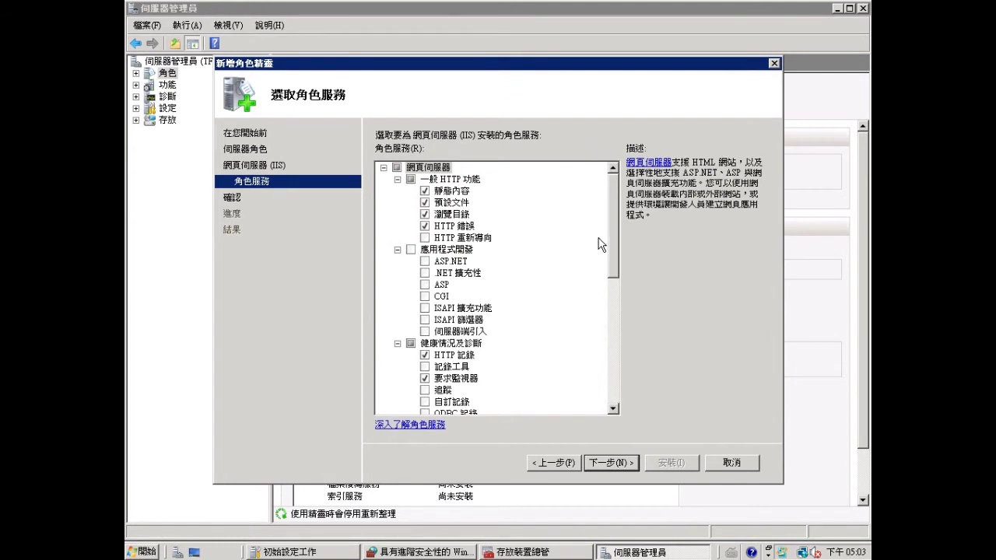
- Select ASP.NET with required services, Windows Authentication and IIS 6 Management Compatibility
click(426, 263)
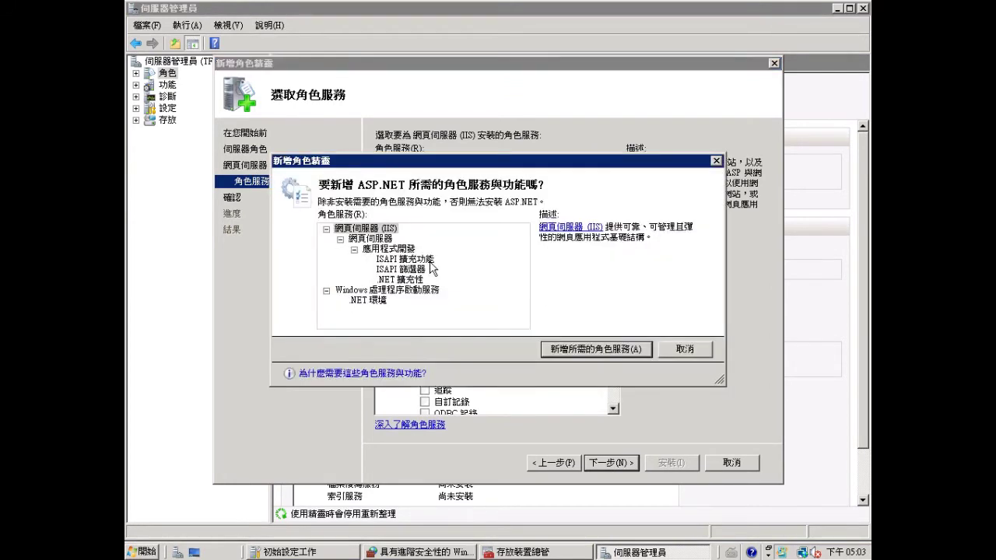
click(596, 348)
drag(617, 255, 619, 309)
click(428, 318)
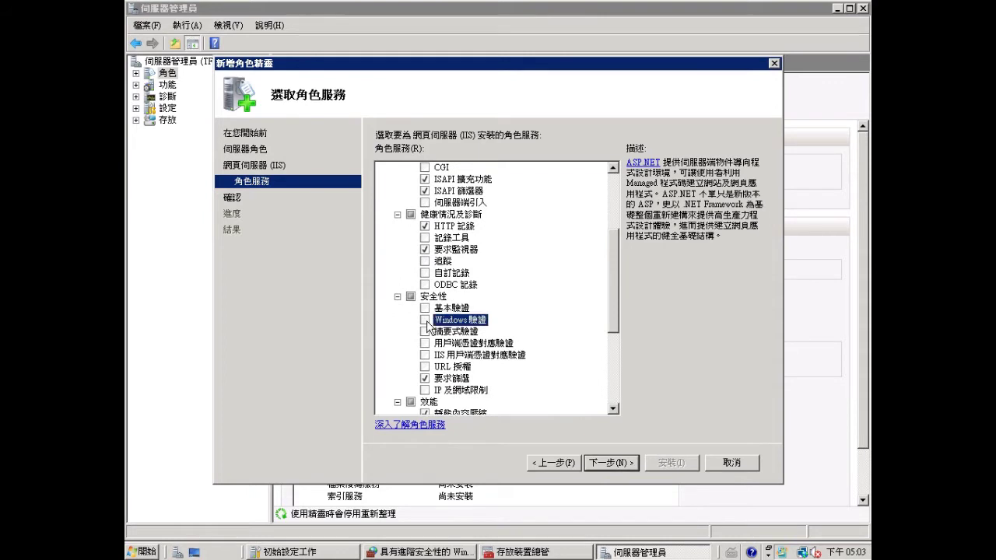
drag(615, 308, 615, 375)
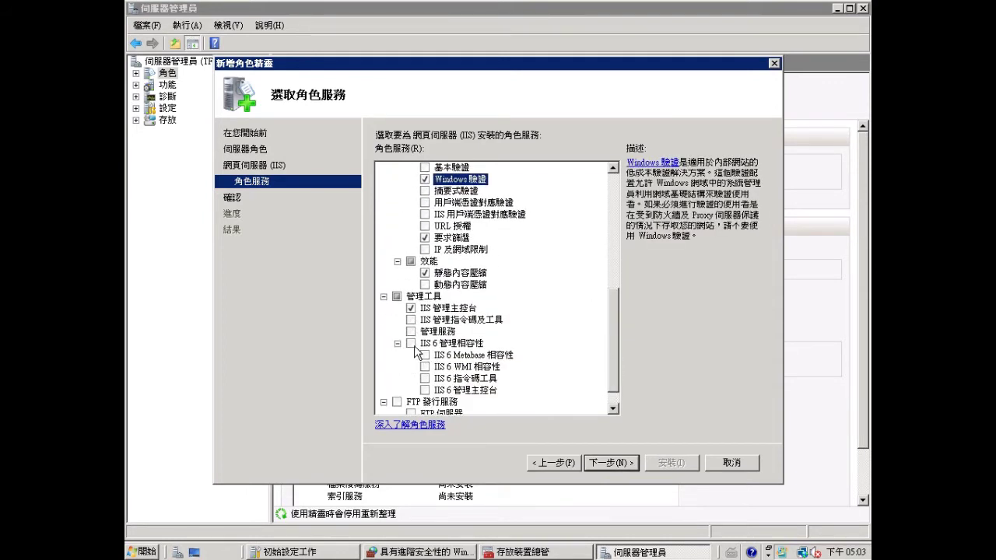
click(411, 344)
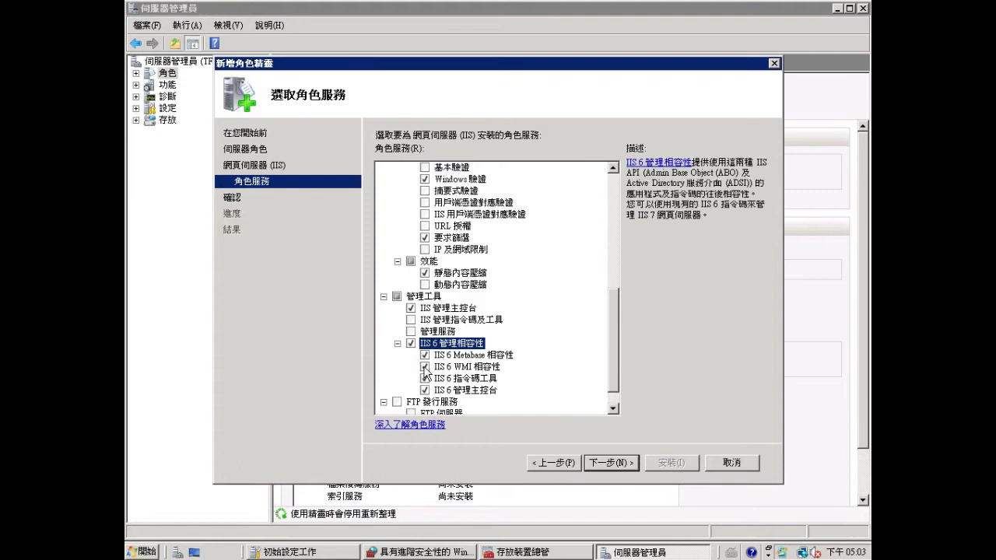
- Confirm and install the Web Server (IIS) role, then close the wizard
click(608, 467)
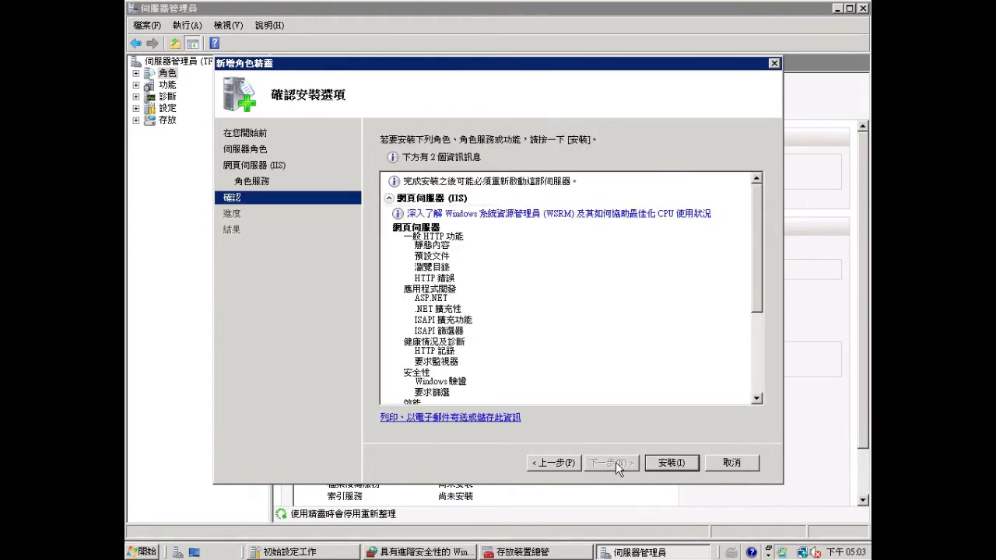
click(671, 463)
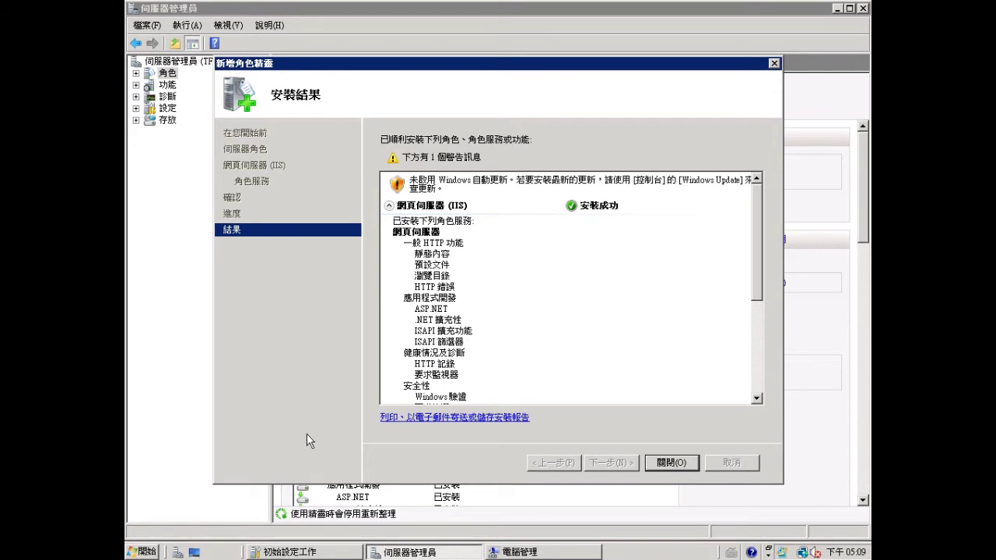
click(684, 466)
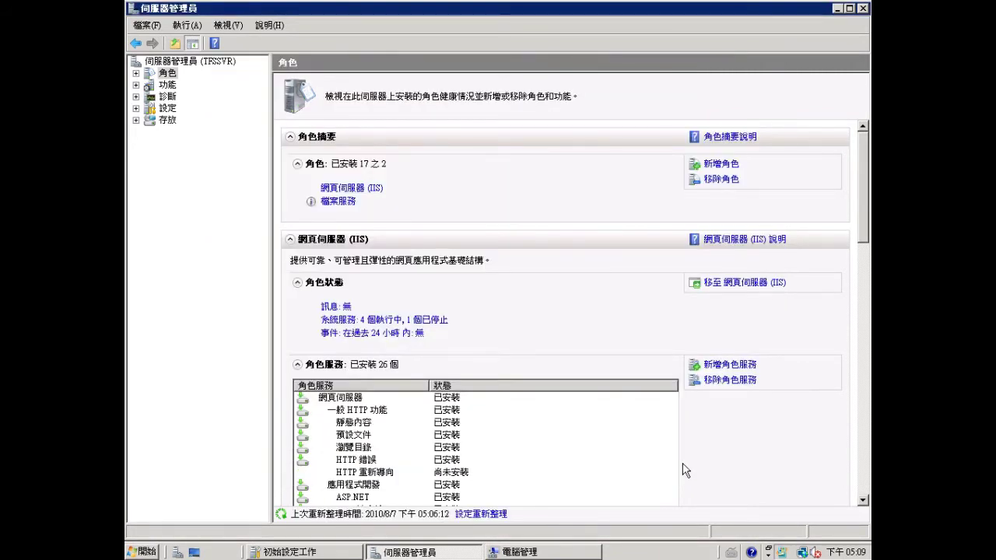
- Open the DVD drive's TFS-x64 folder and select the setup program
click(520, 554)
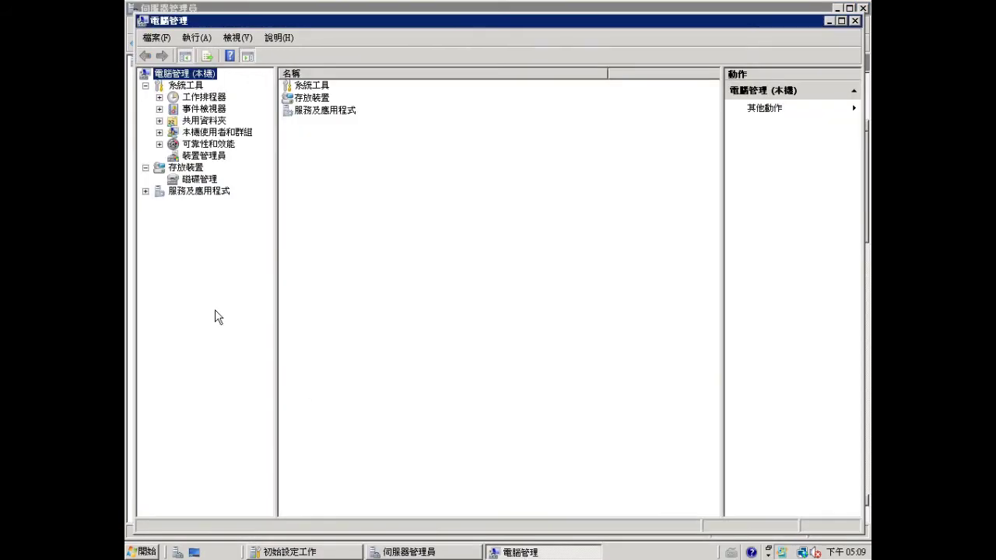
click(143, 552)
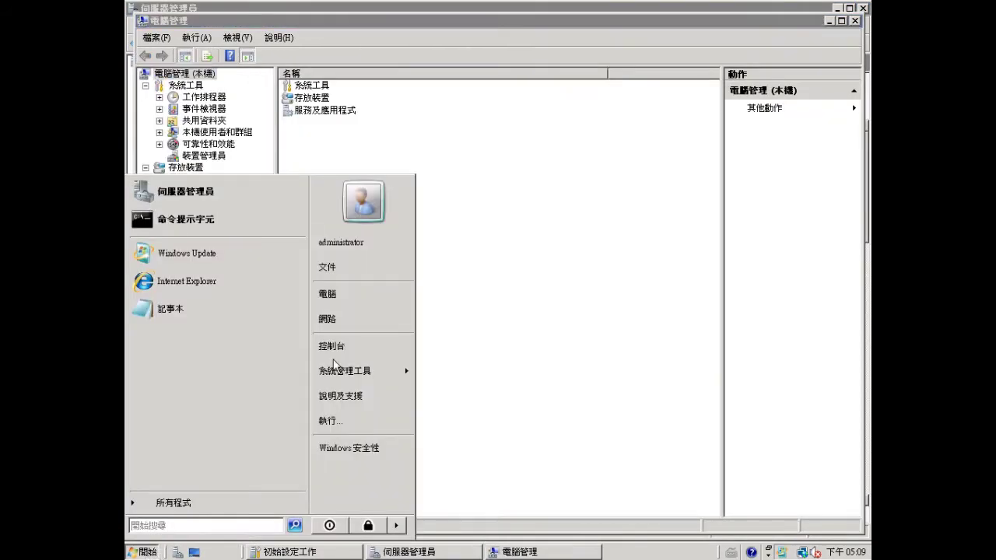
click(342, 294)
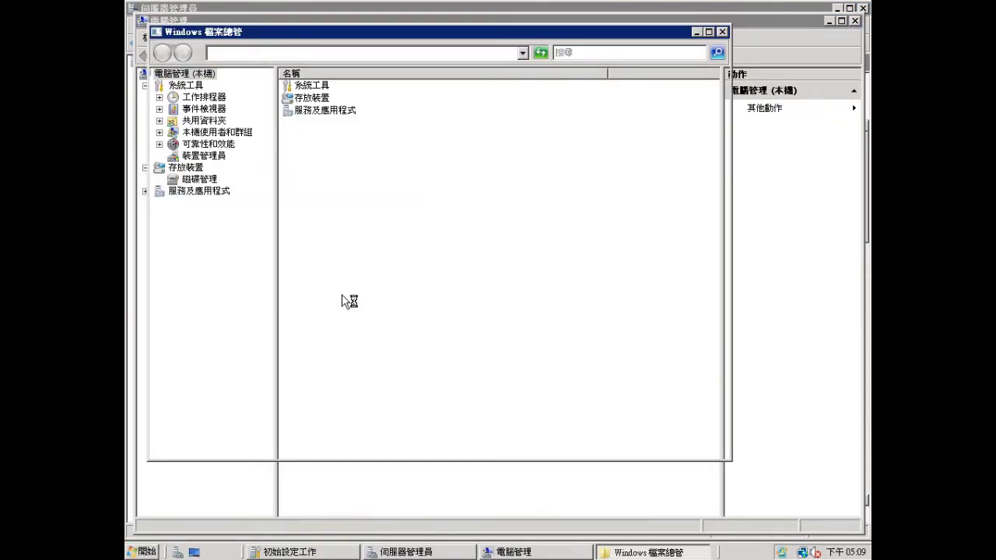
double_click(300, 191)
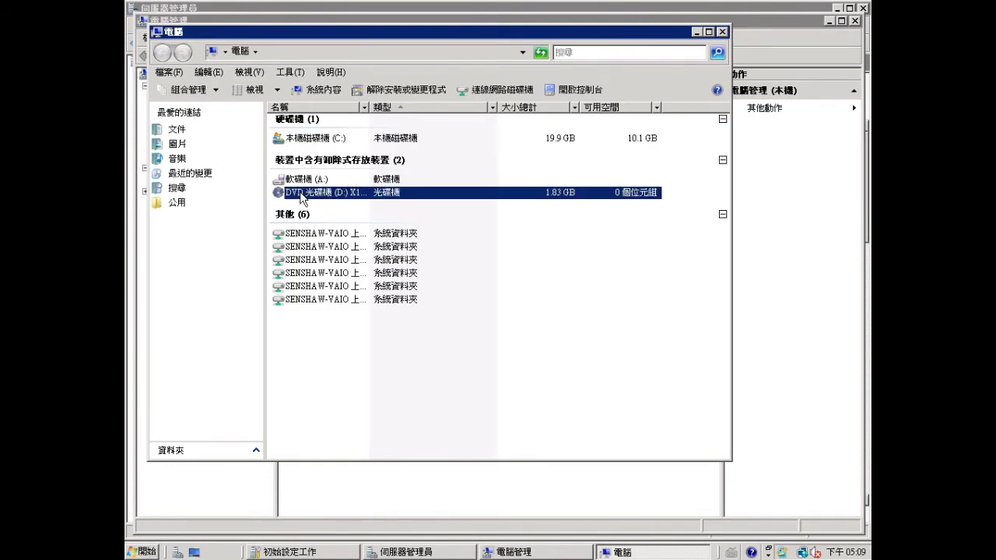
double_click(299, 145)
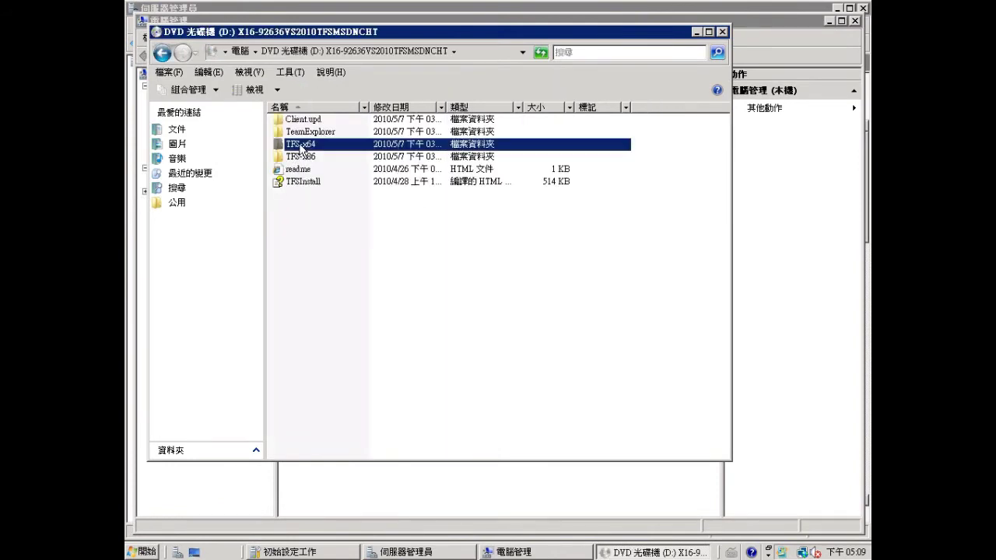
click(295, 319)
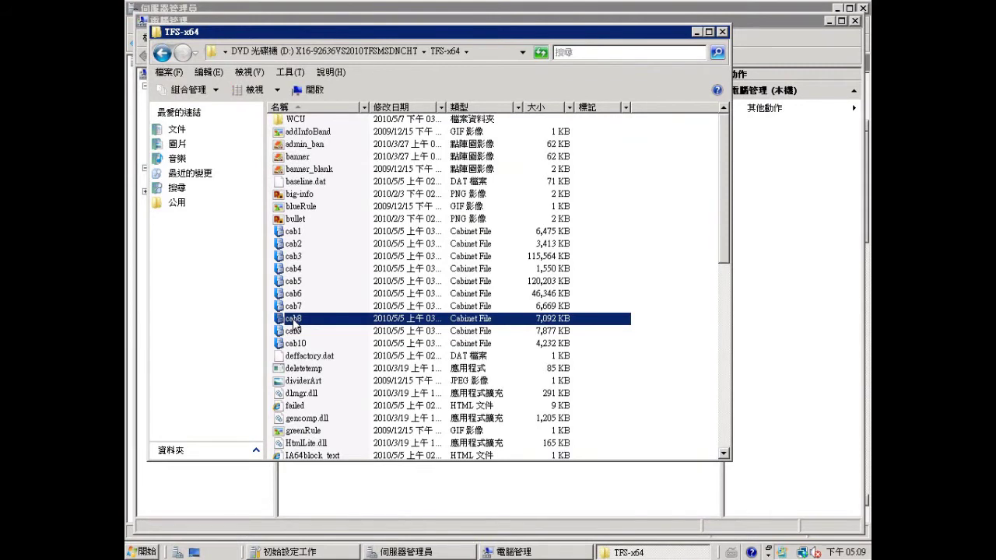
key(s)
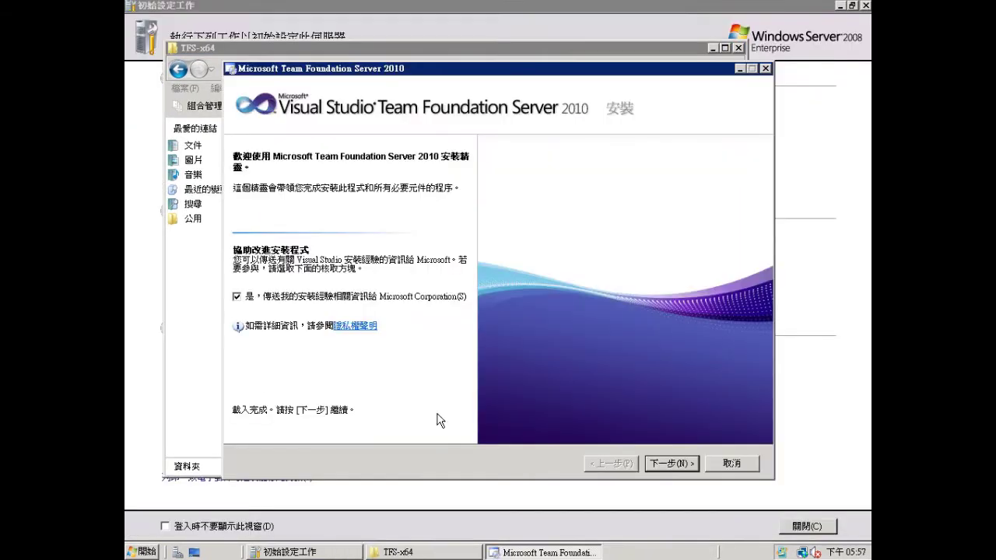
- Accept the license, install Team Foundation Server, and finish with Launch Configuration Tool unchecked
click(676, 465)
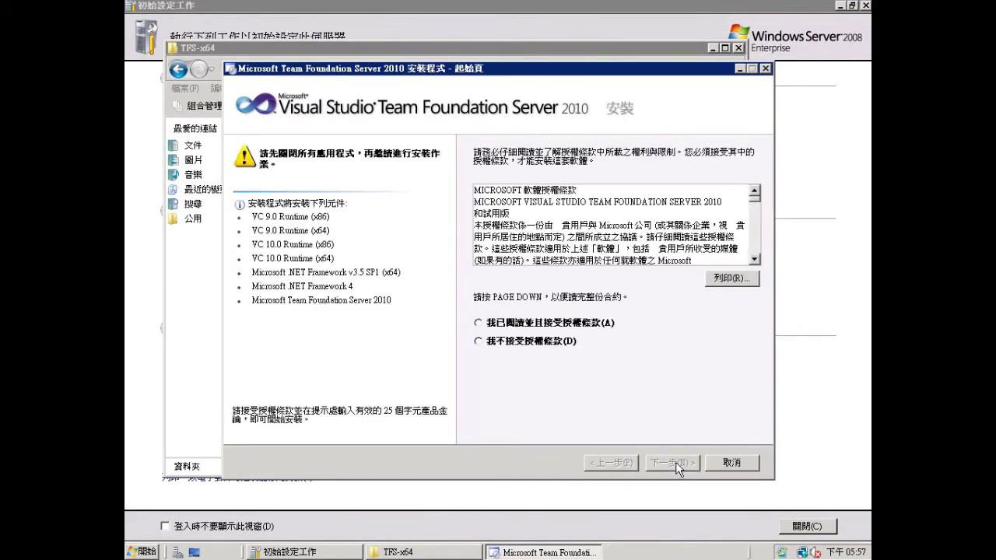
click(510, 326)
click(674, 463)
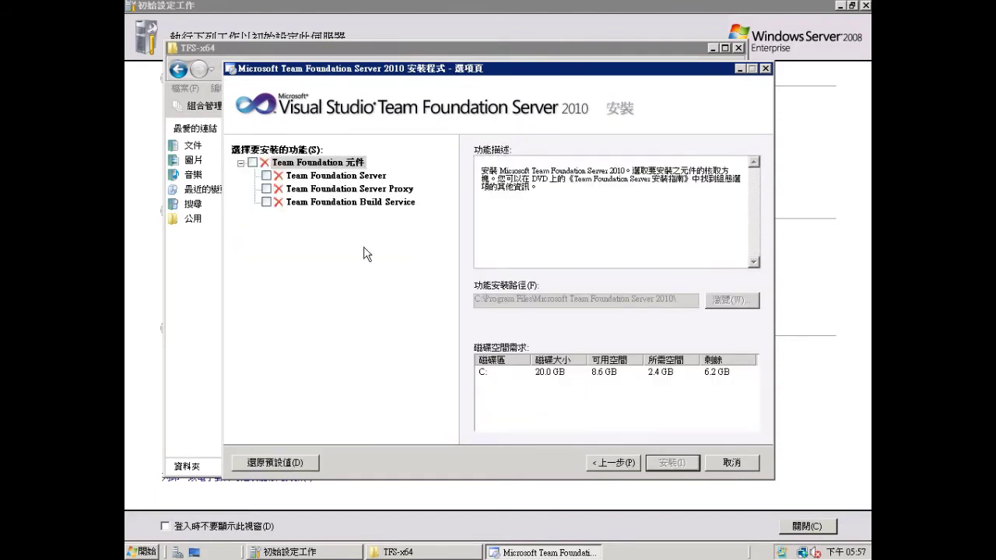
click(267, 176)
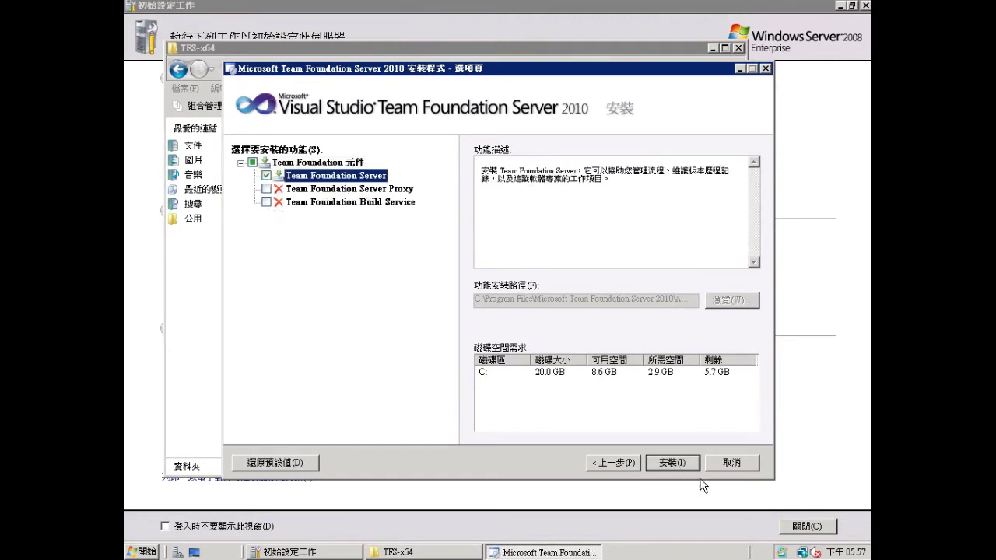
click(676, 464)
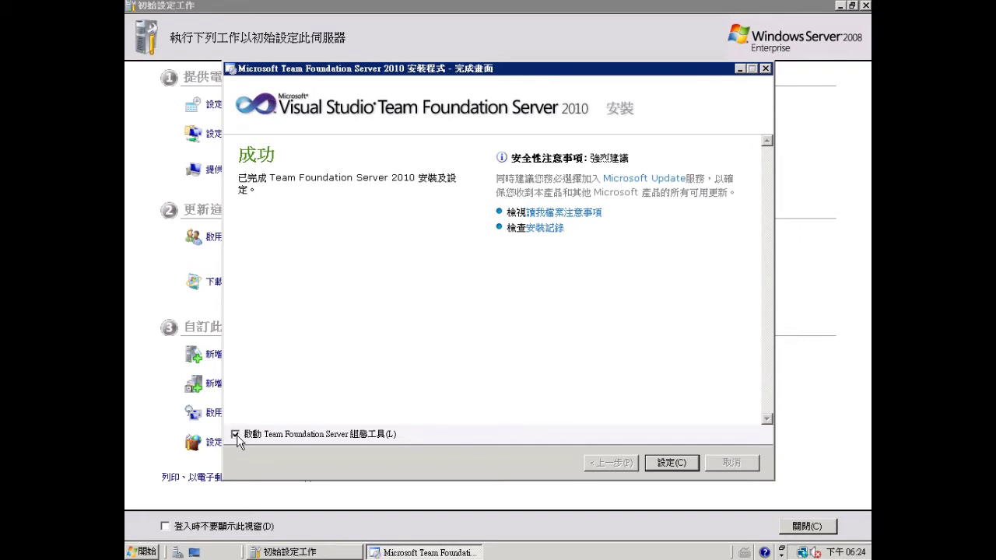
click(236, 435)
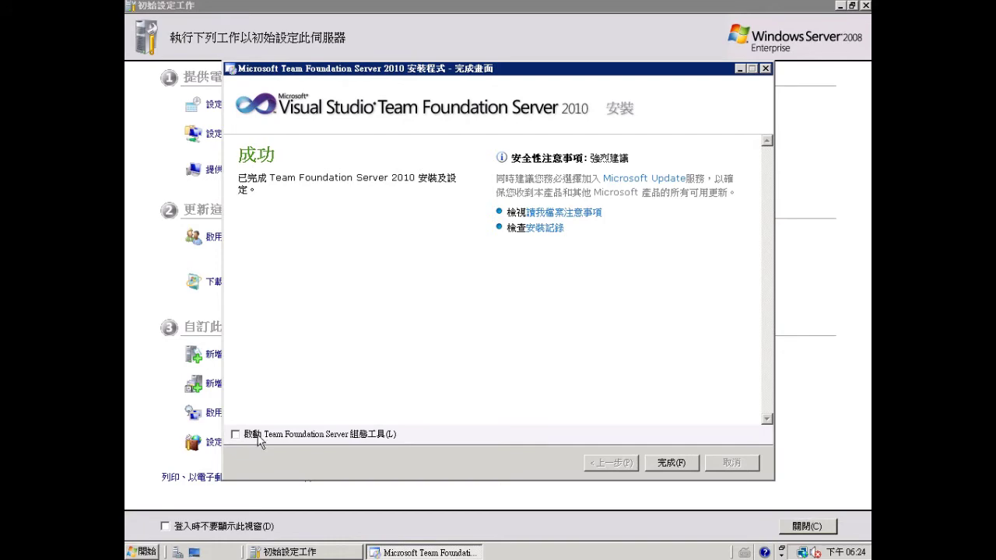
click(671, 463)
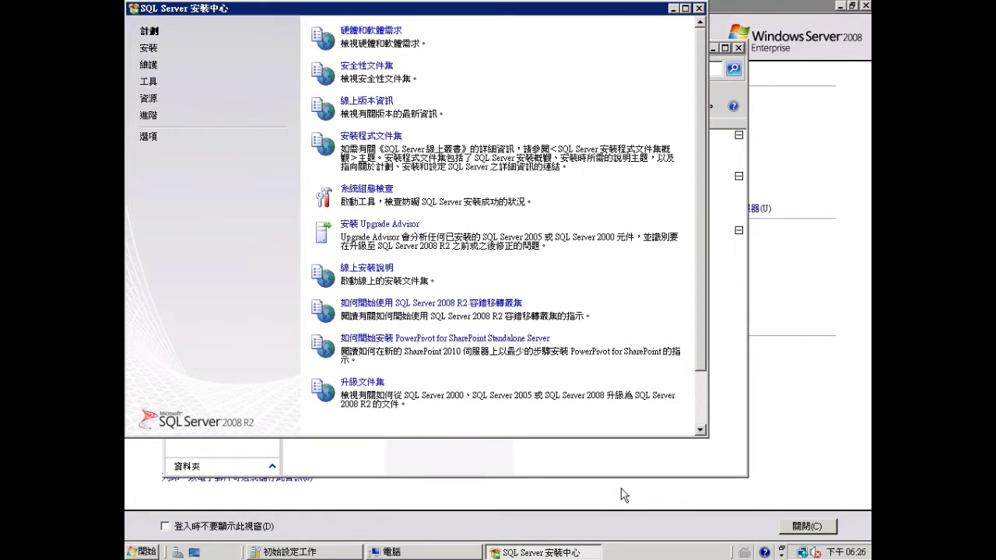
- Run a new SQL Server 2008 R2 feature installation of connectivity and management tools, then close setup
click(155, 52)
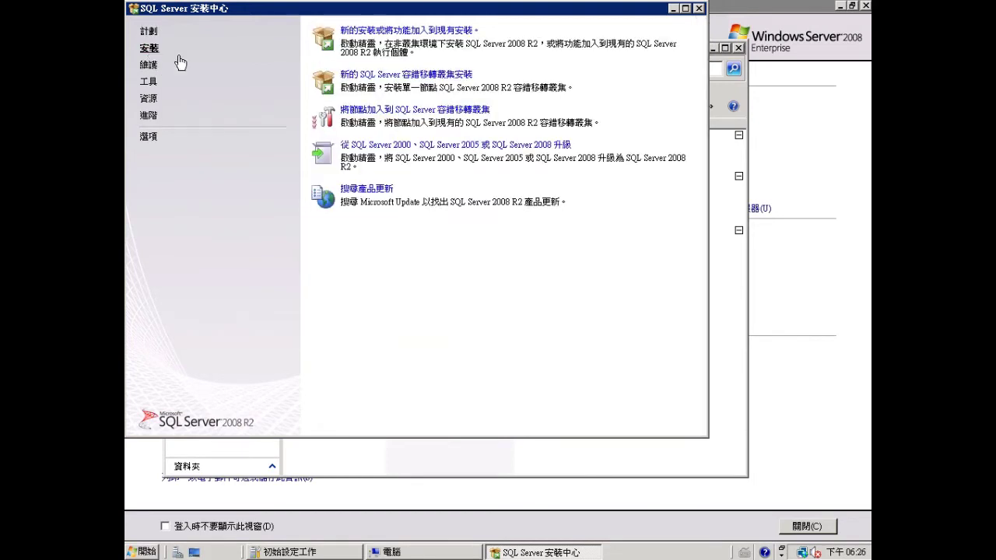
click(393, 34)
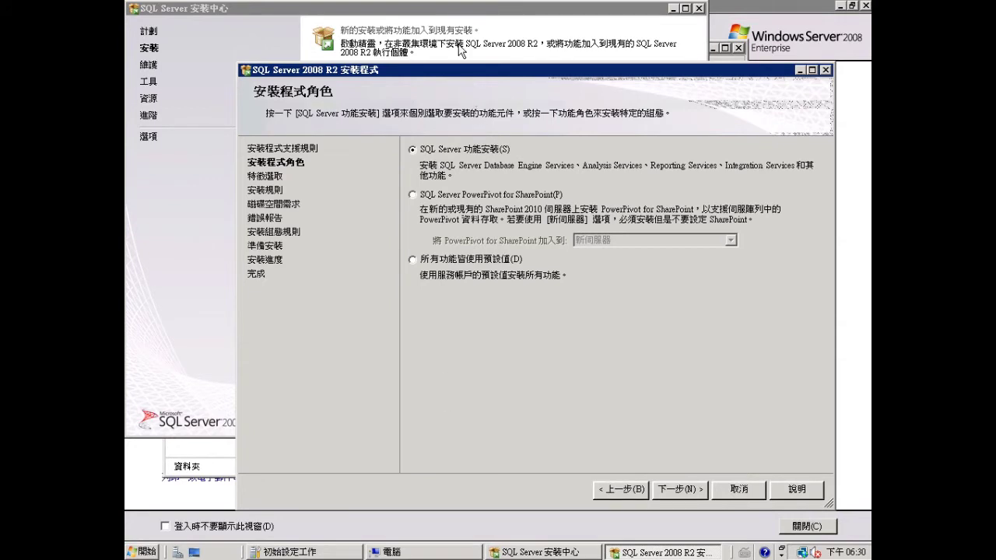
click(667, 490)
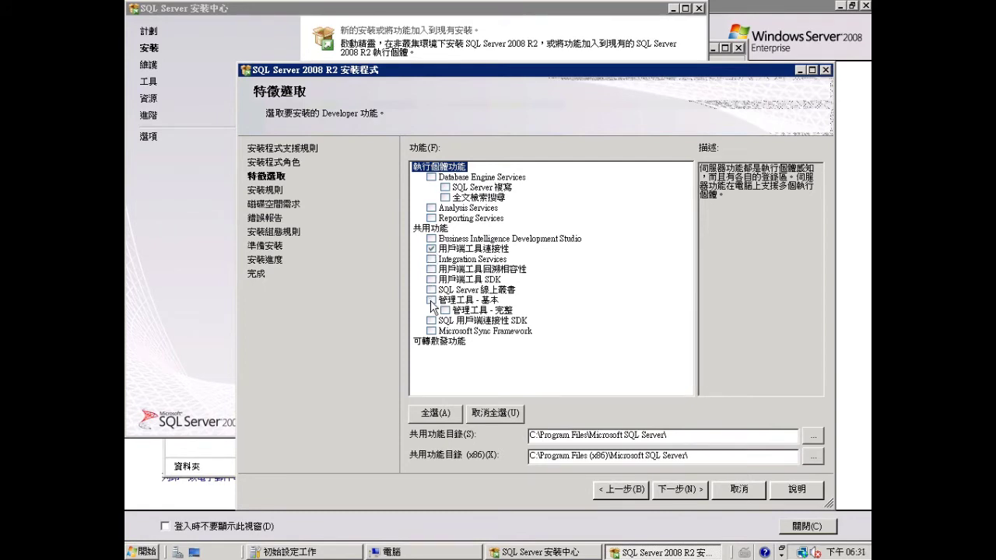
click(694, 490)
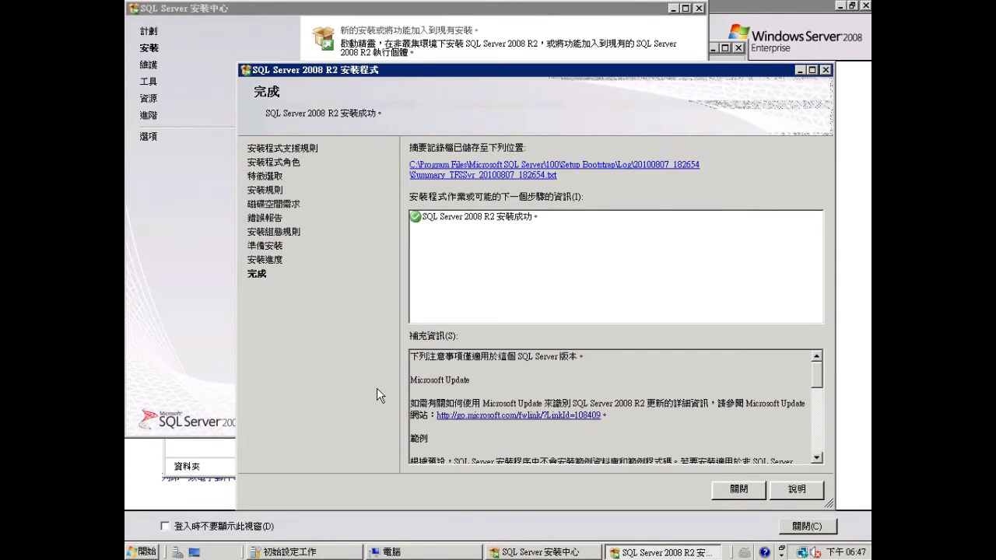
click(739, 489)
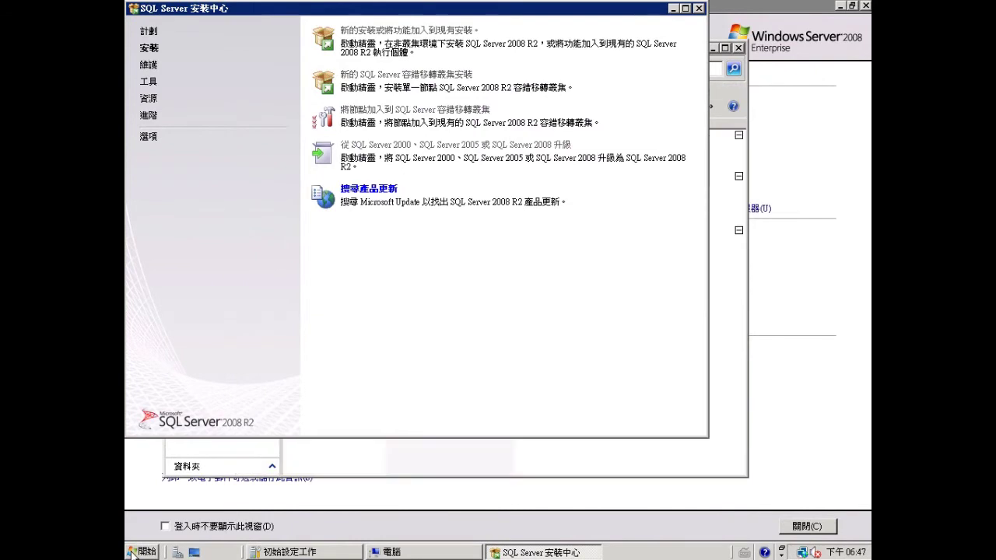
- Launch Team Foundation 管理主控台 from the Microsoft Team Foundation Server 2010 program group and view 應用程式層
click(134, 553)
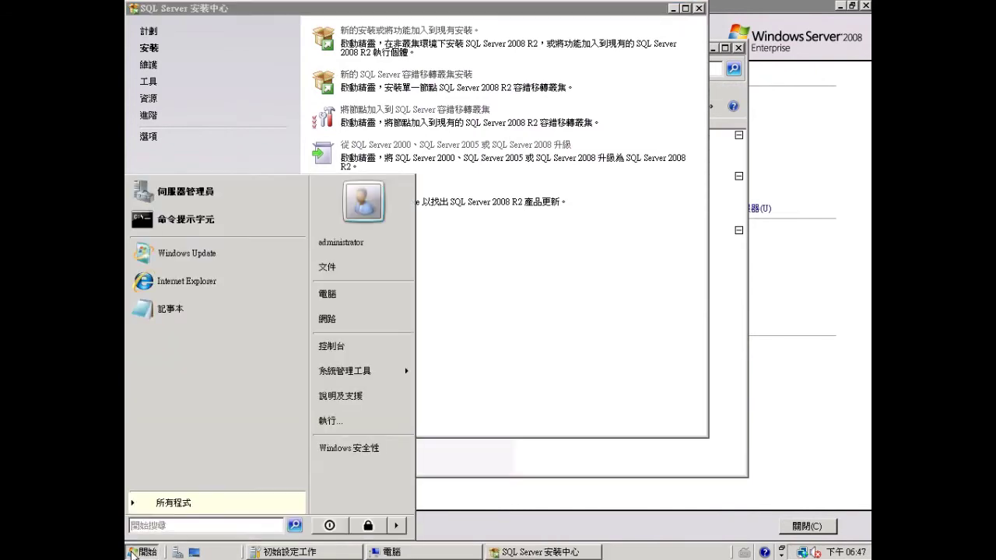
click(169, 505)
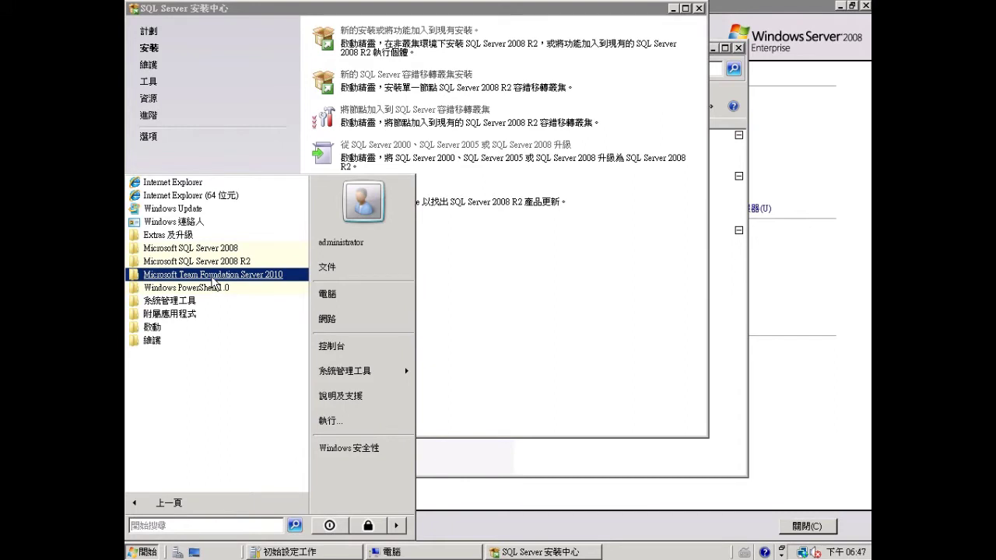
click(212, 277)
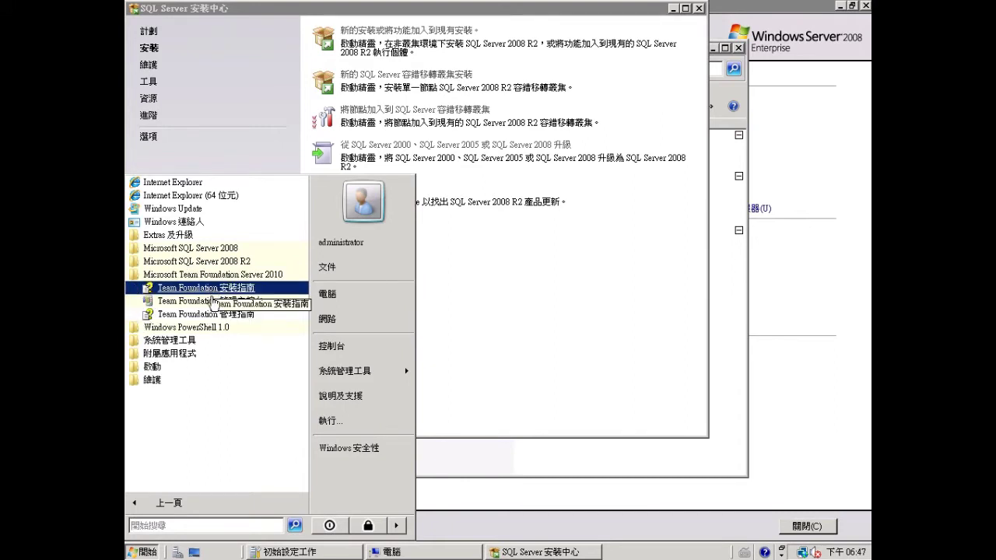
click(214, 301)
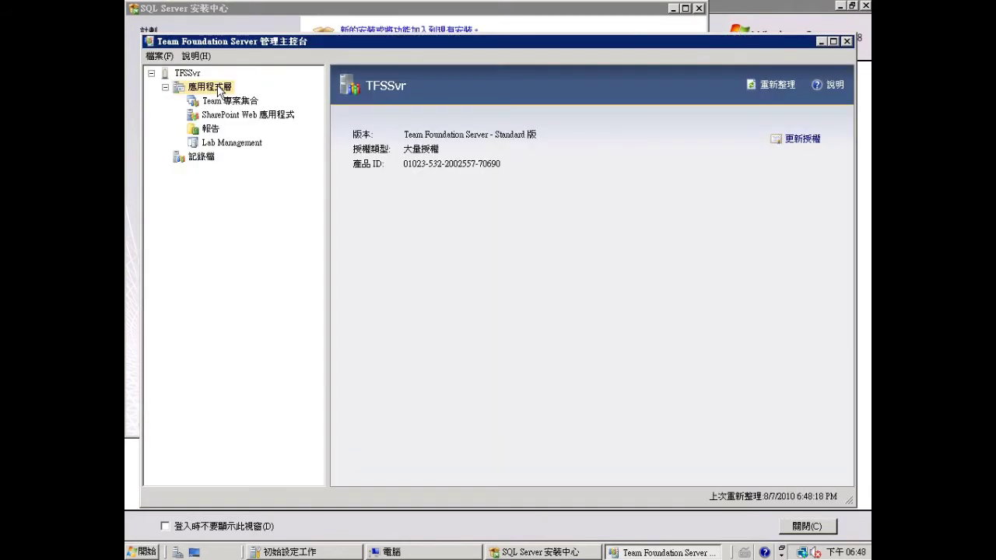
click(217, 86)
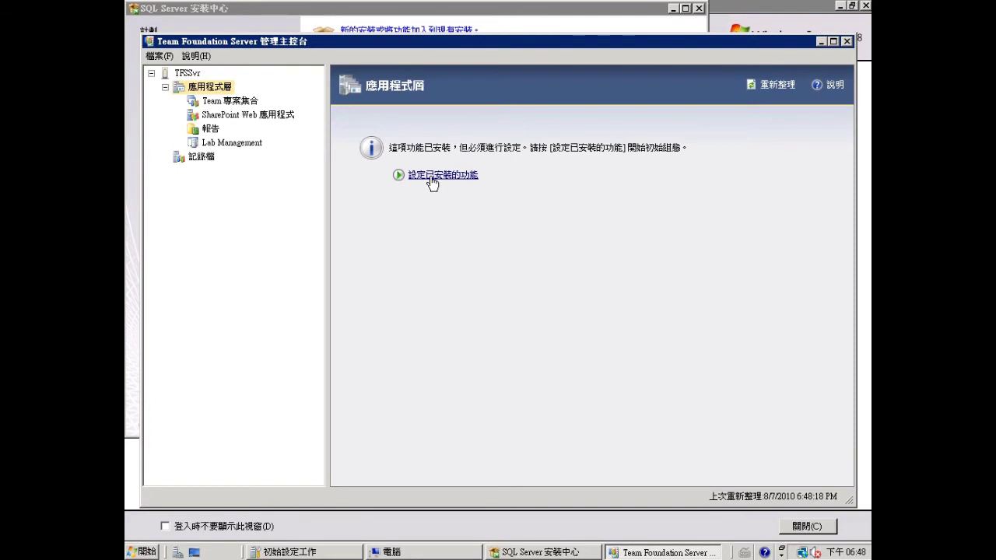
- Configure installed features by choosing 進階 and starting the advanced configuration wizard
click(432, 180)
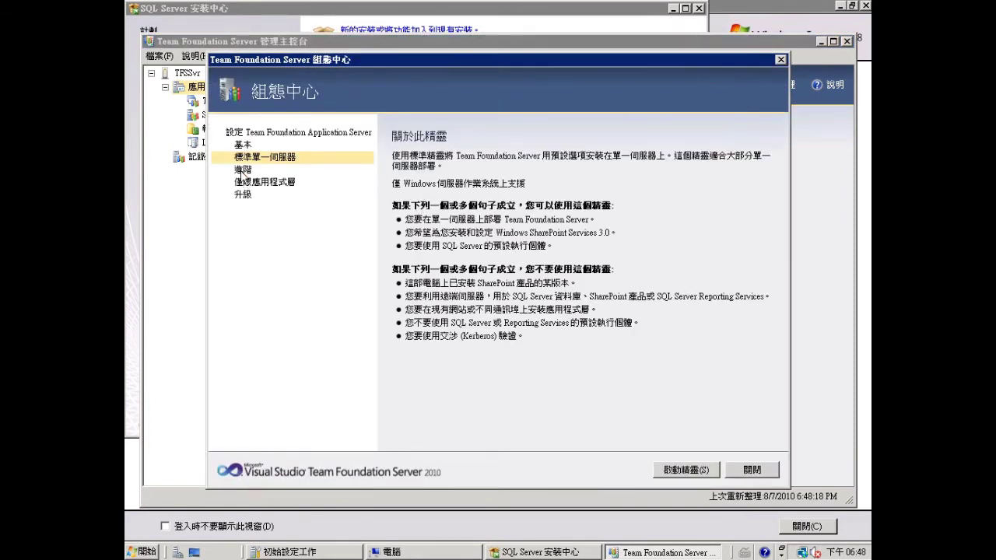
click(243, 170)
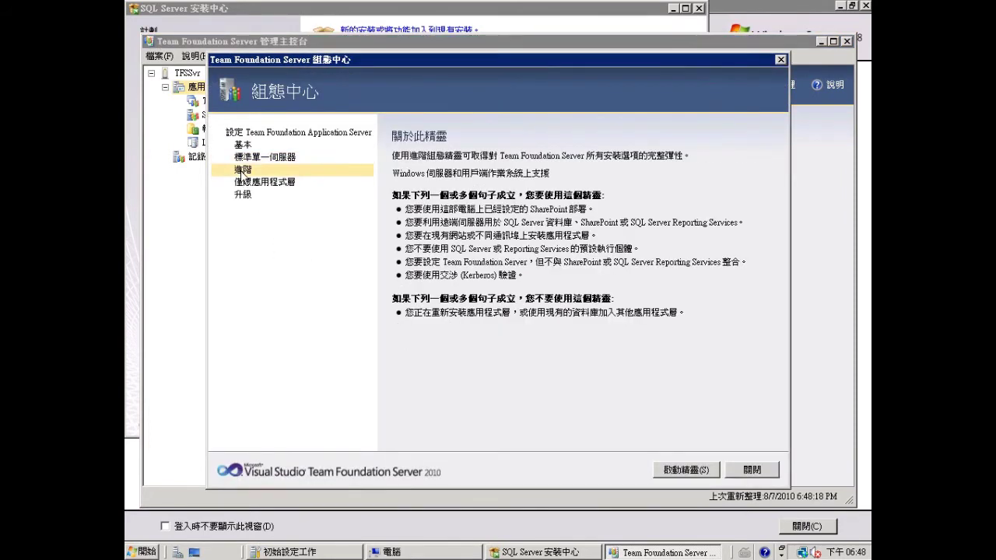
click(675, 472)
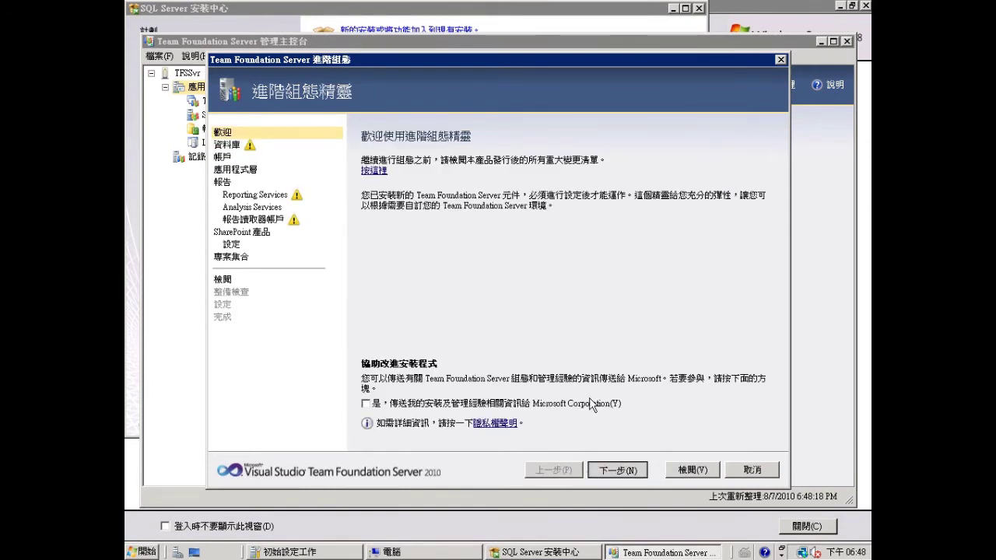
- Enter DBSvr as the SQL Server instance and confirm its connection test passes
key(Return)
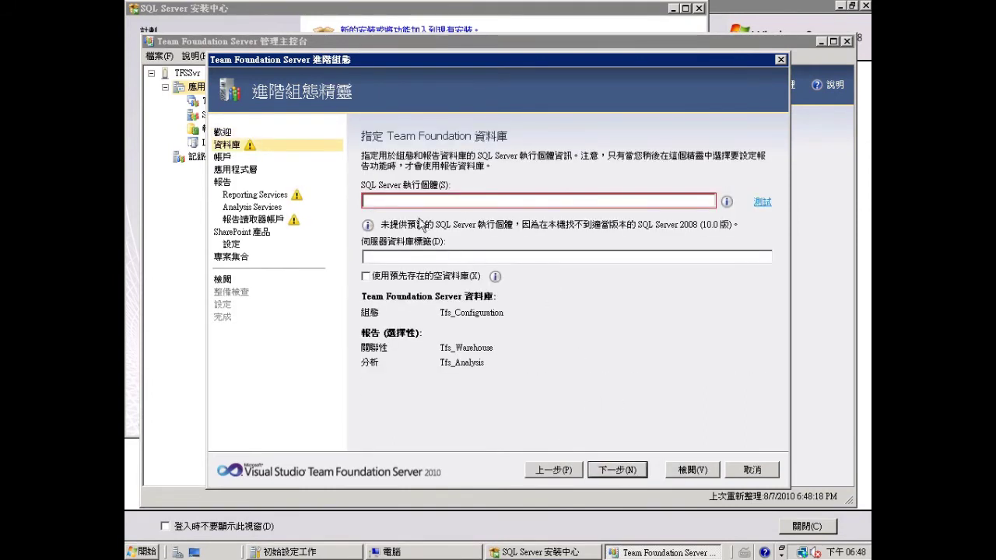
click(395, 200)
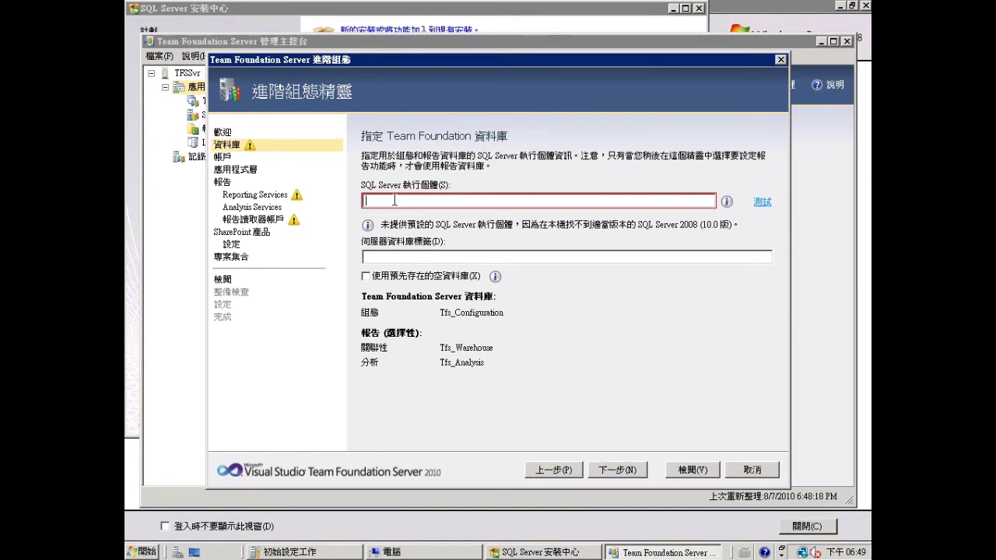
text(DBSvr)
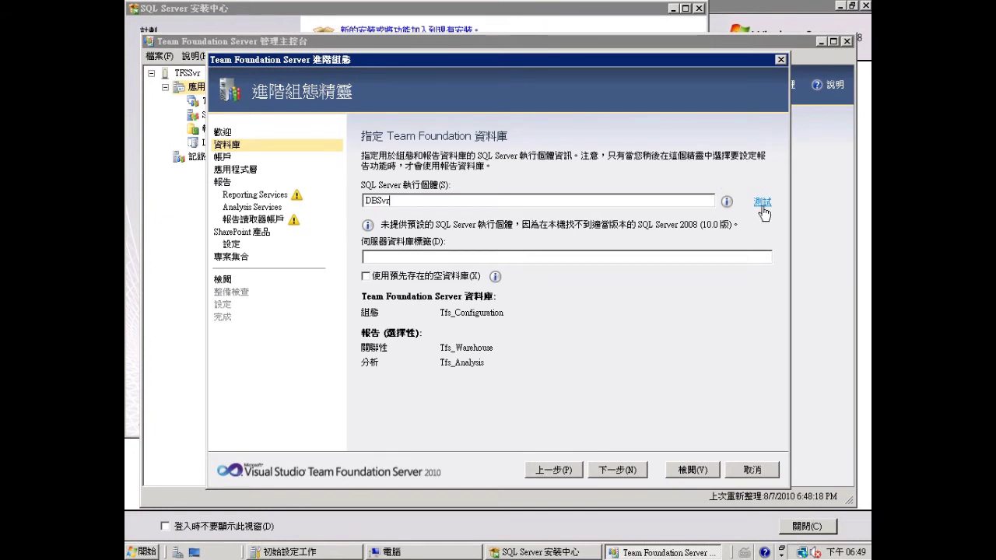
click(763, 204)
- Run the server as domain user almdomain\tfsservice with the account password, verified by test
click(610, 472)
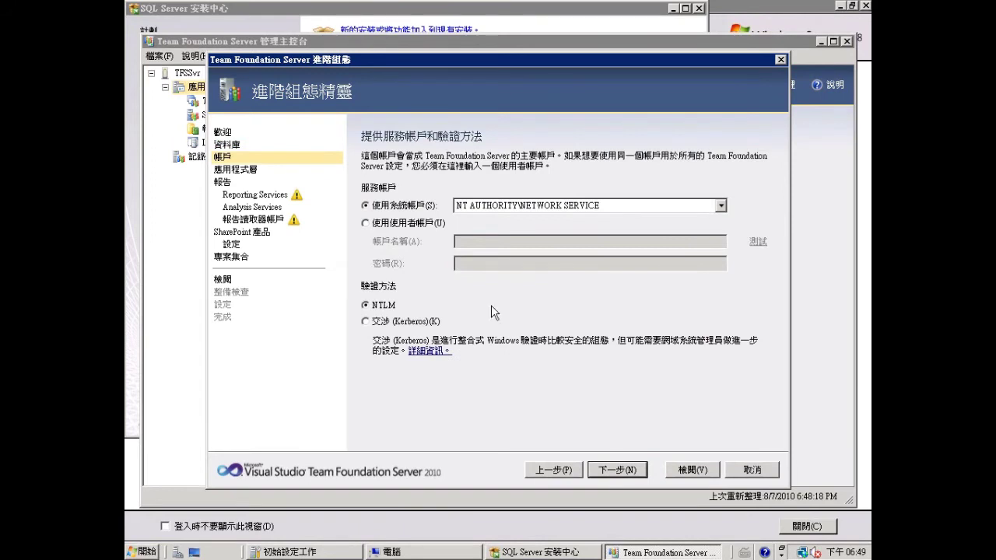
click(365, 223)
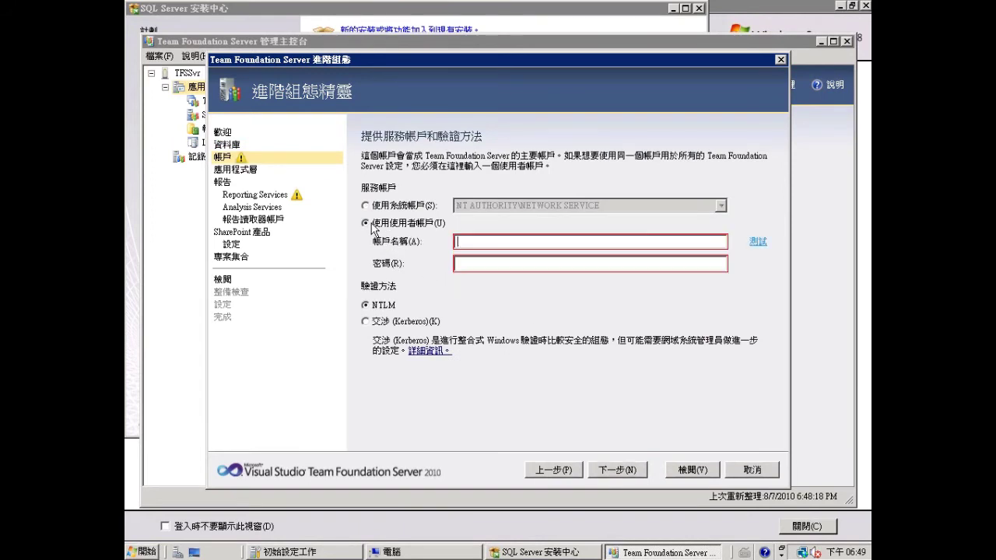
click(510, 246)
text(al)
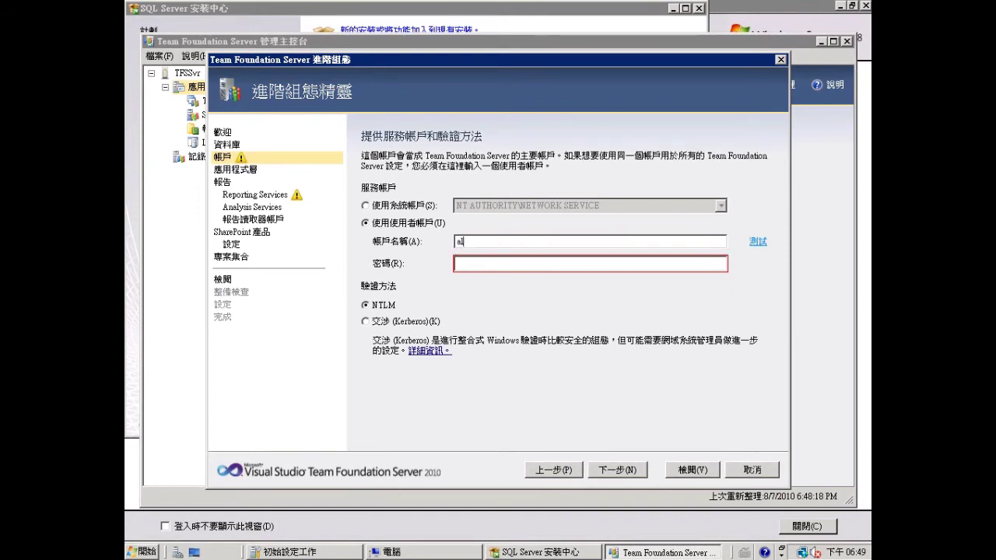
text(mdomain\tfsservice)
key(Tab)
text(•••••••)
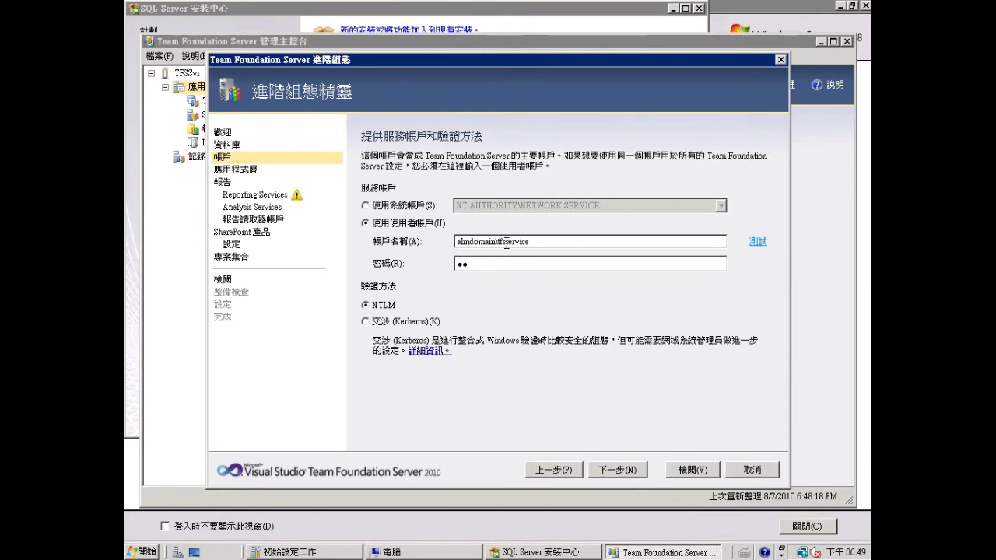
text(•••)
click(758, 241)
click(625, 471)
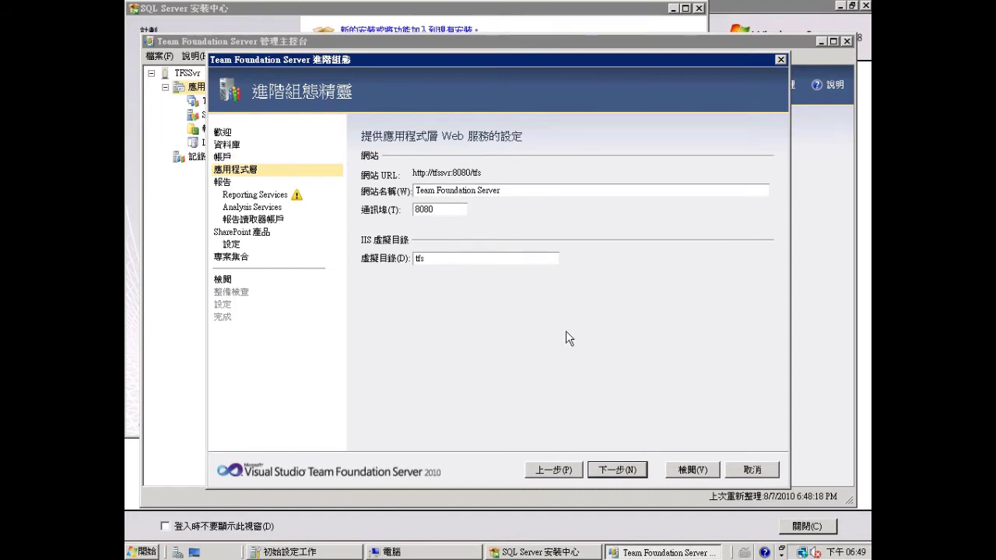
- Keep web defaults, set Reporting Services to DBSvr with fetched URLs, and test Analysis Services
click(631, 472)
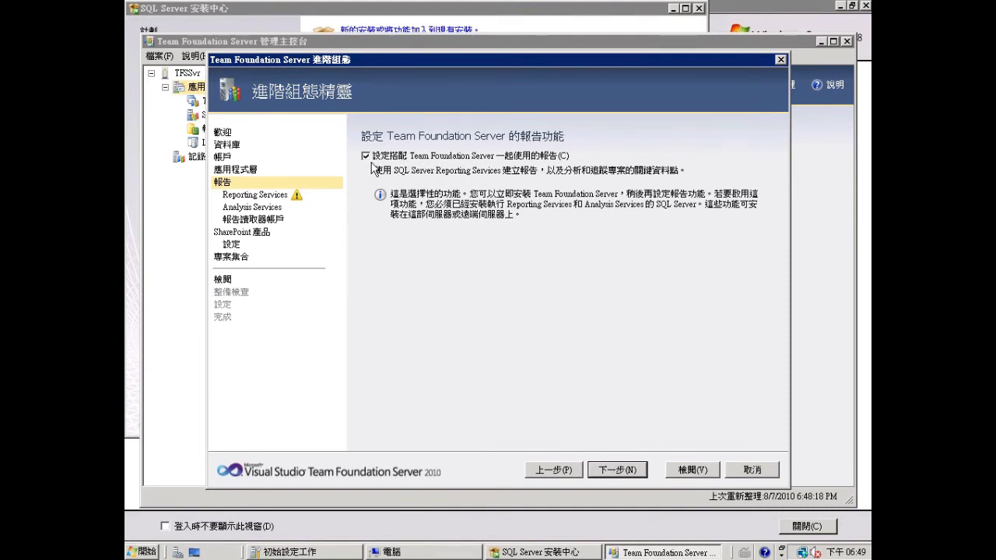
click(627, 473)
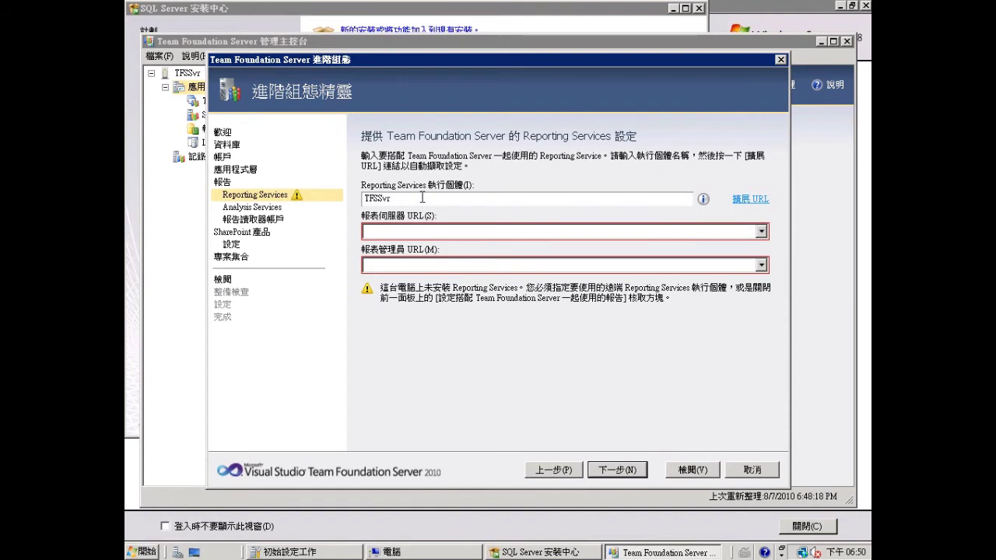
key(shift+Home)
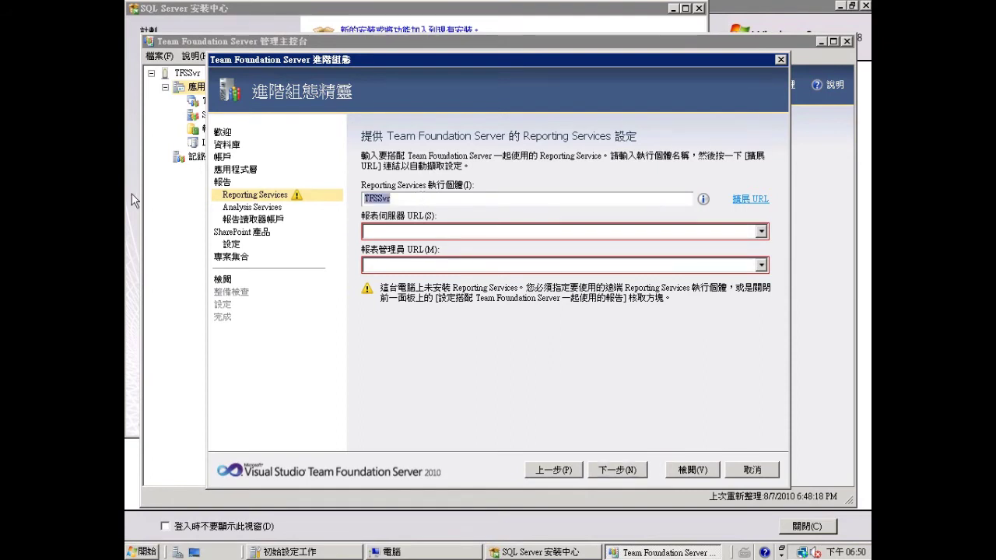
text(DBSvr)
click(751, 200)
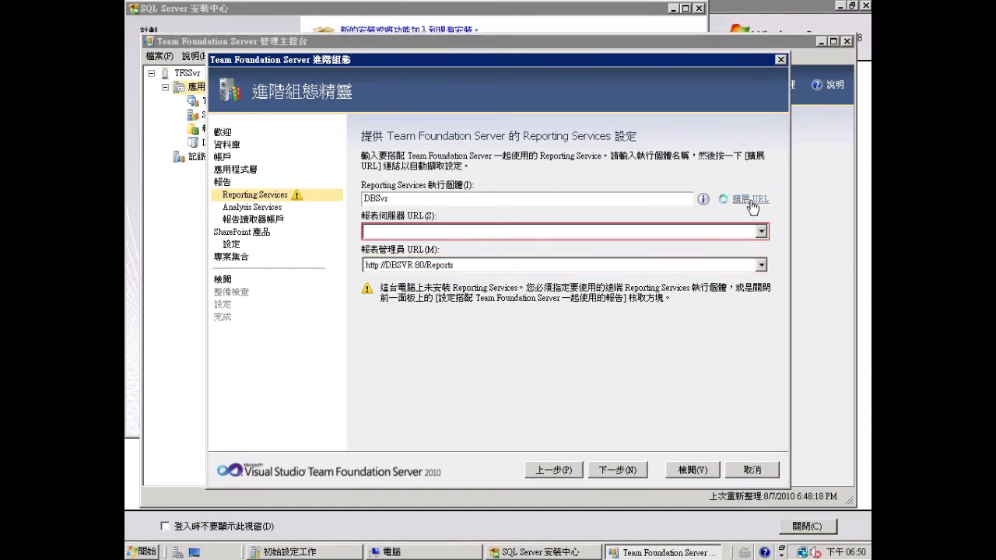
click(620, 470)
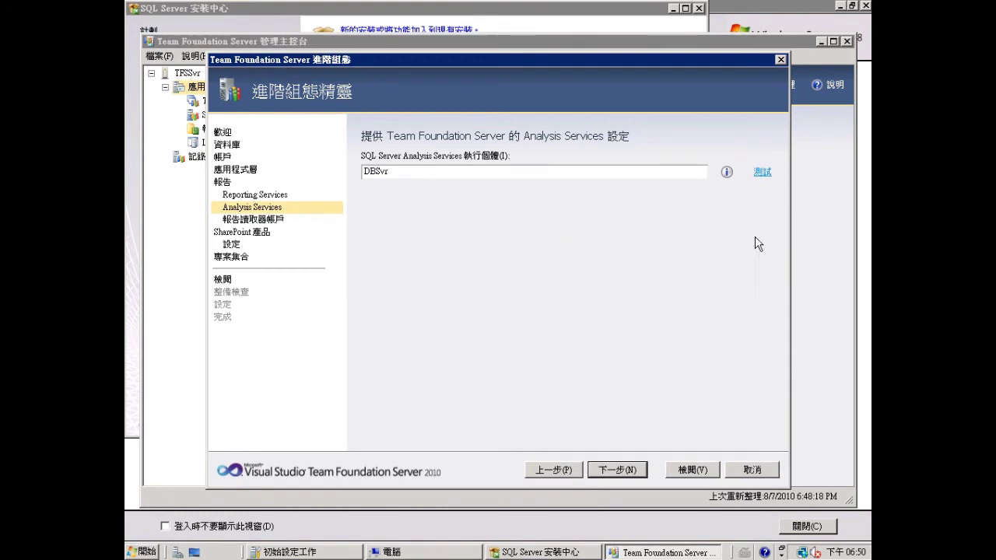
click(762, 172)
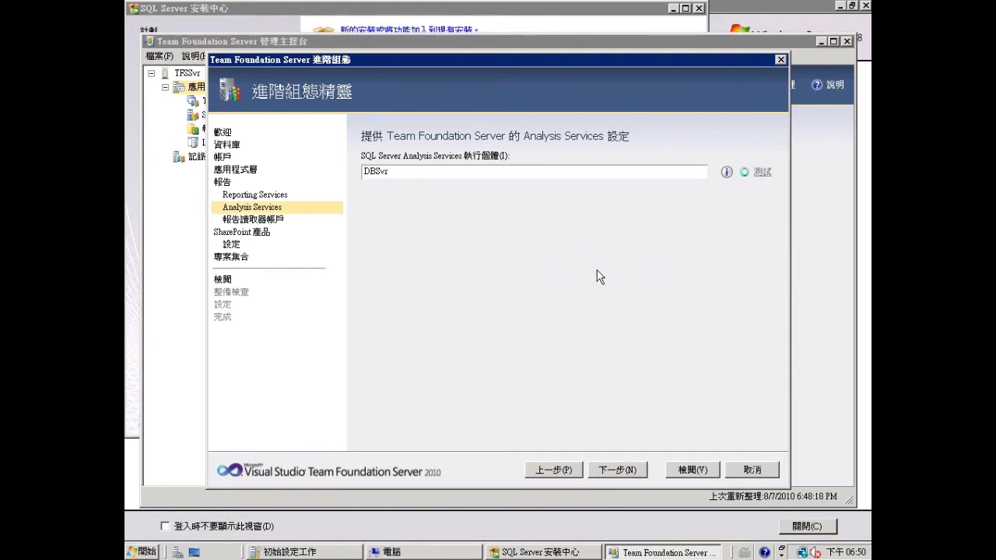
click(617, 470)
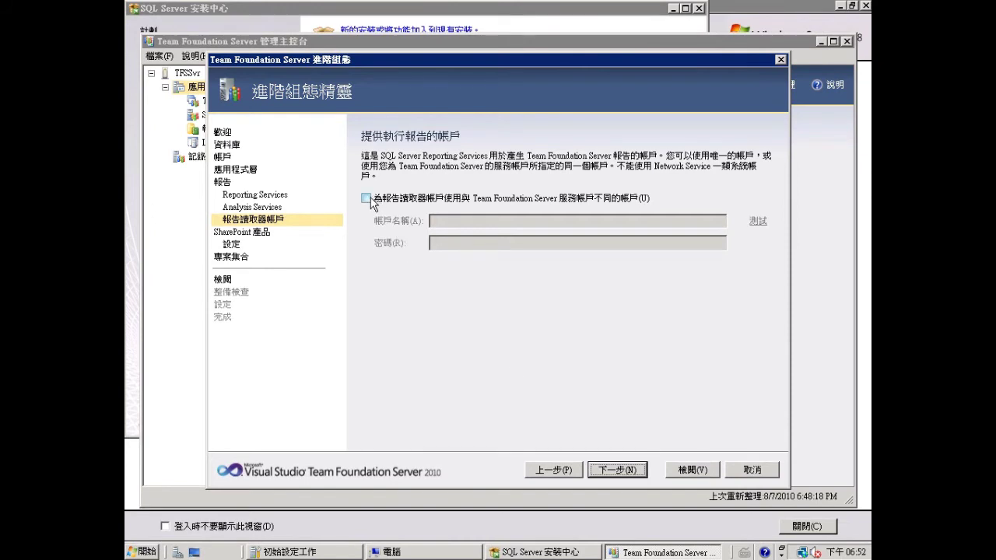
- Use separate report reader account almdomain\tfsreports with the account password, verified by test
click(366, 198)
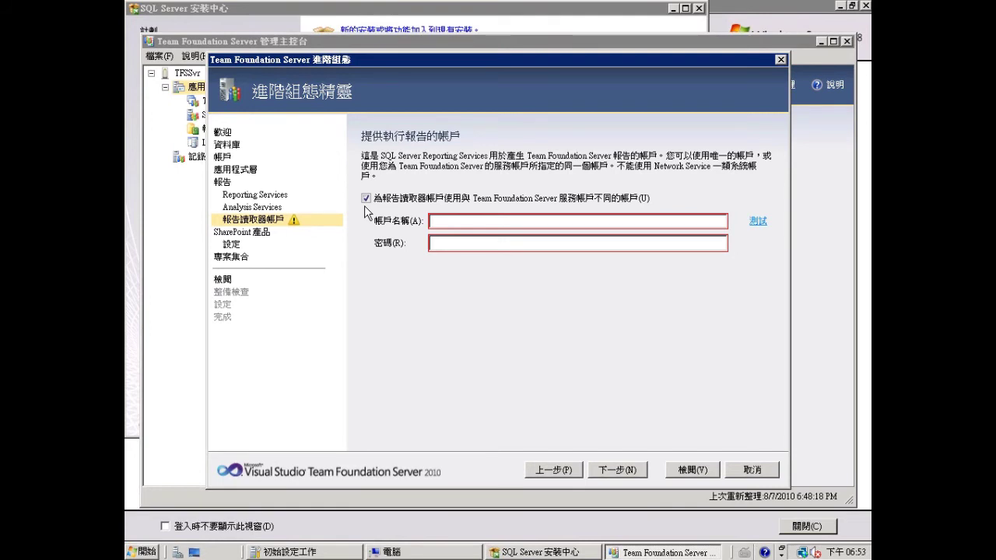
click(445, 220)
text(almdomain\tfsreports)
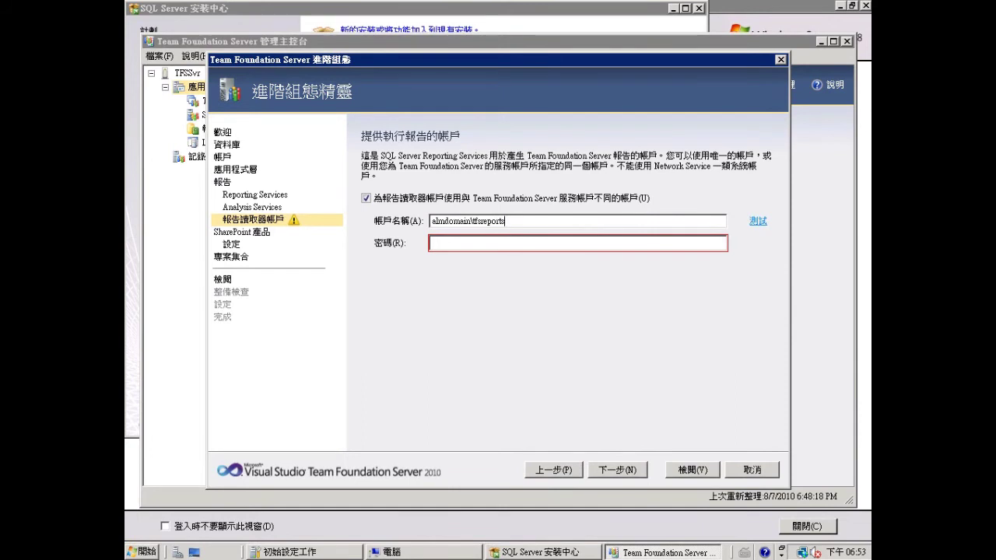
click(459, 242)
text(P2ssw0rd)
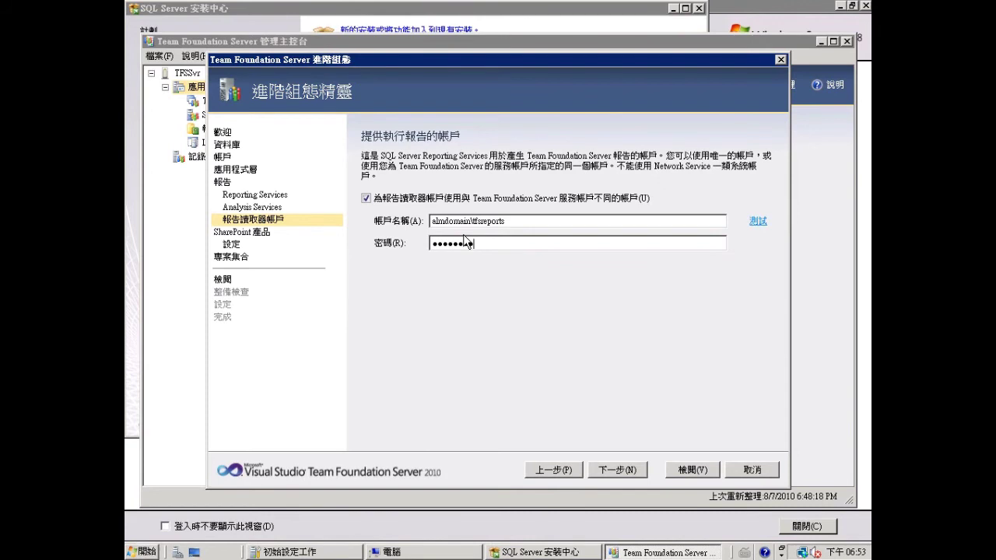
text(rd)
click(757, 222)
click(616, 470)
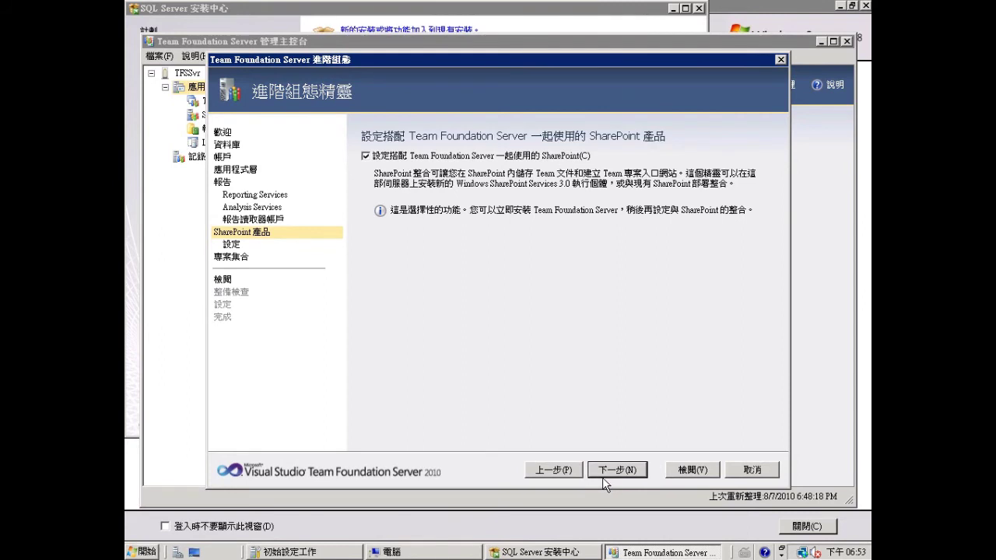
click(628, 470)
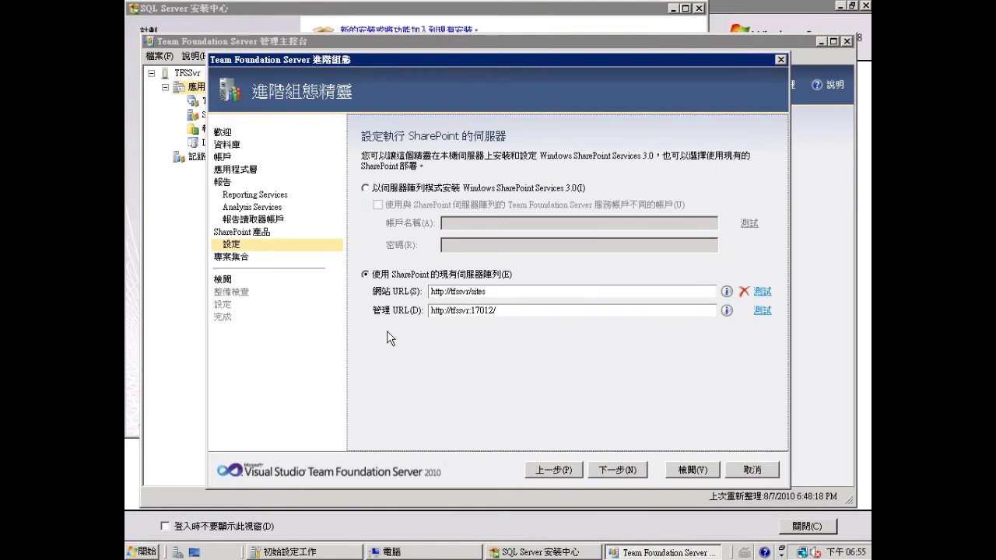
click(456, 291)
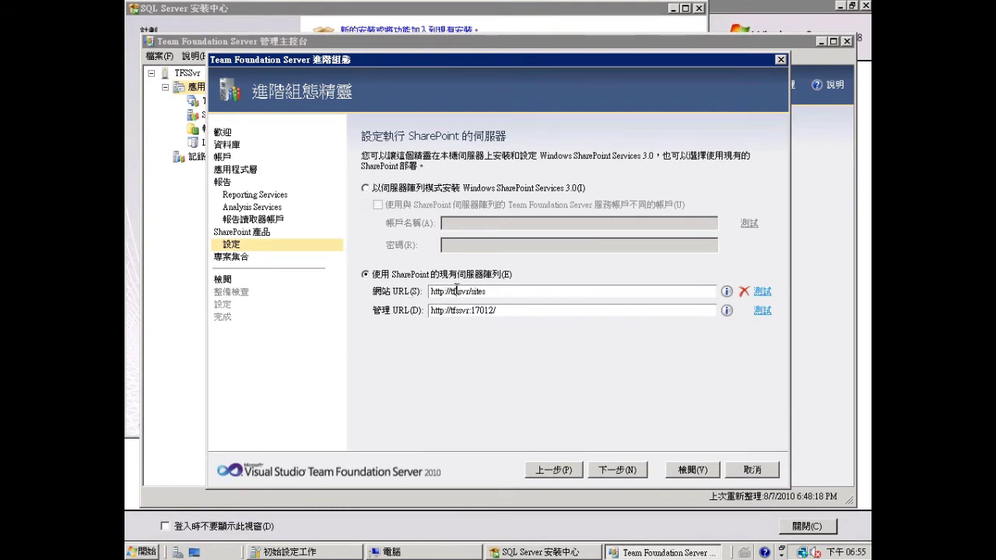
text(sps)
key(Delete)
key(Delete)
click(451, 311)
text(sp)
key(Delete)
key(Delete)
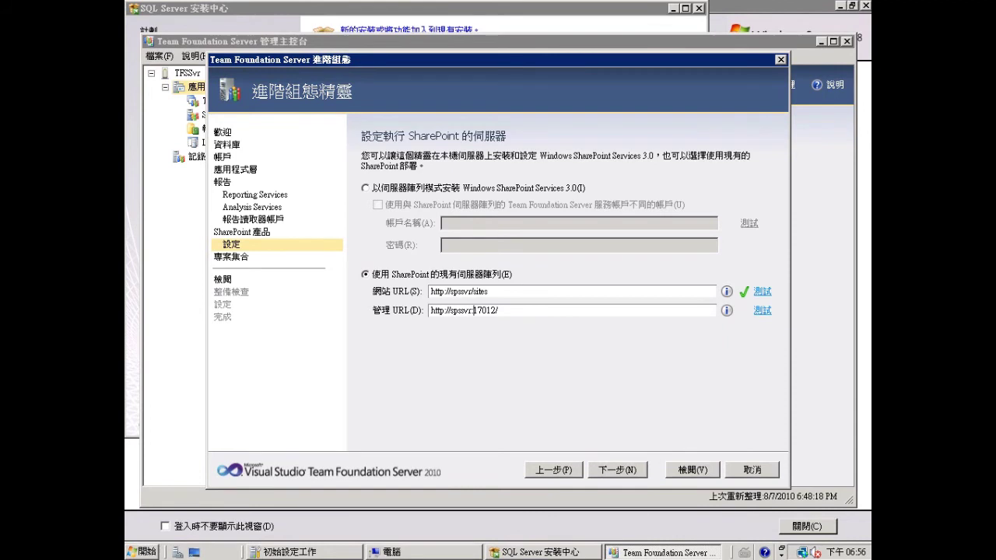
click(762, 311)
click(617, 471)
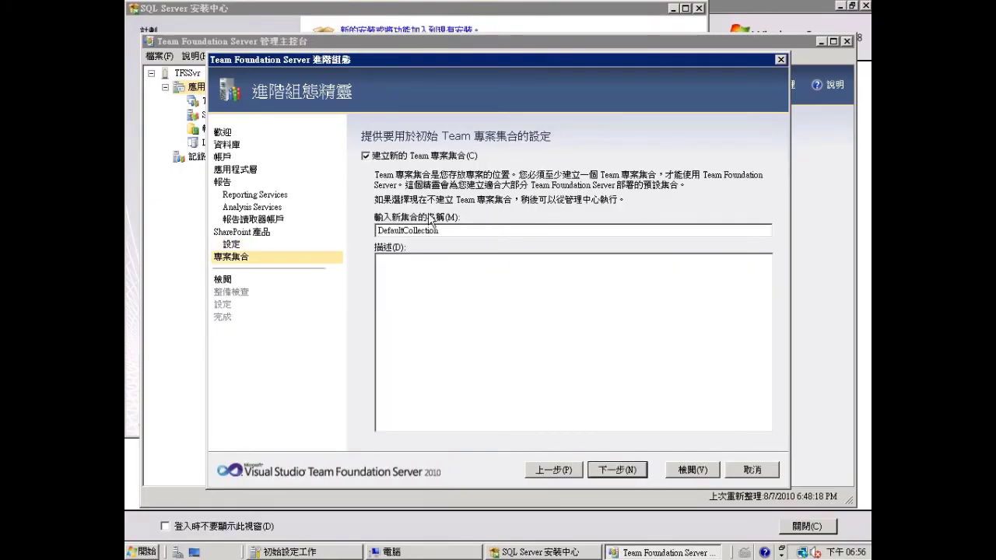
- Skip creating a team project collection, pass the readiness checks, and apply the configuration
click(366, 156)
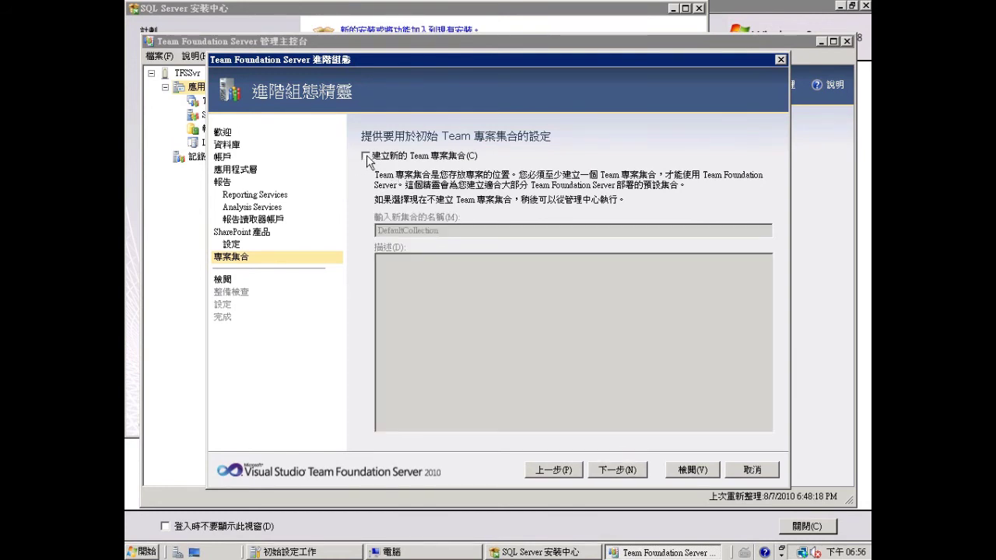
click(620, 470)
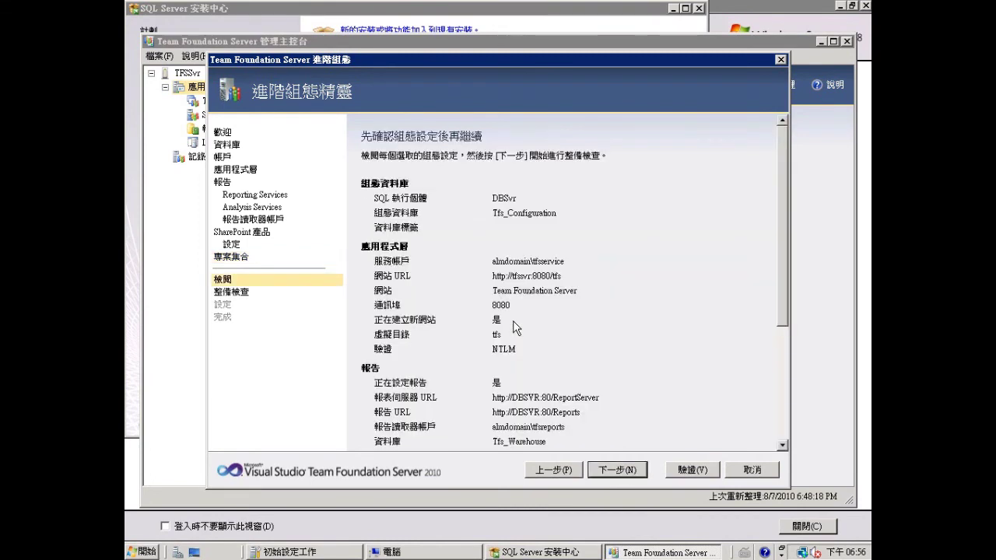
click(616, 470)
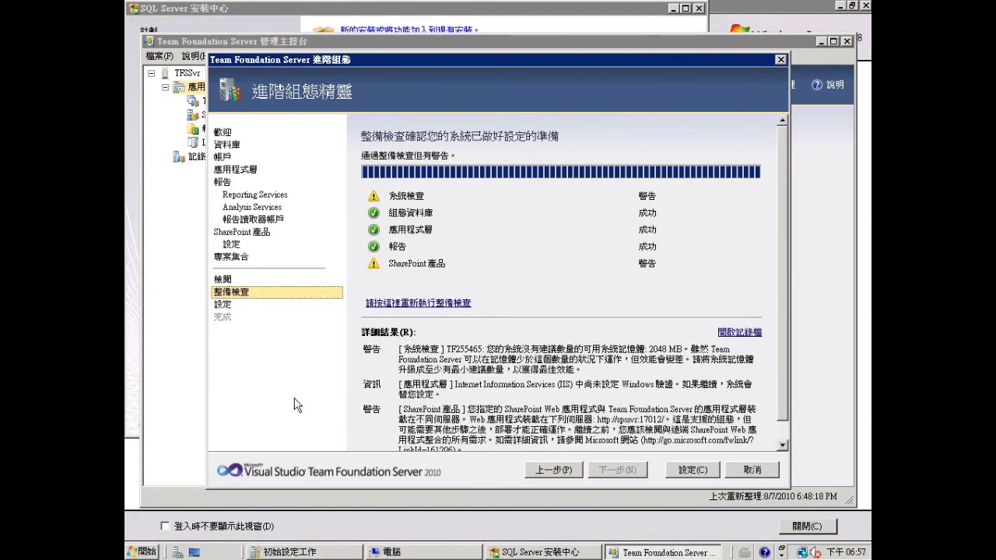
click(689, 471)
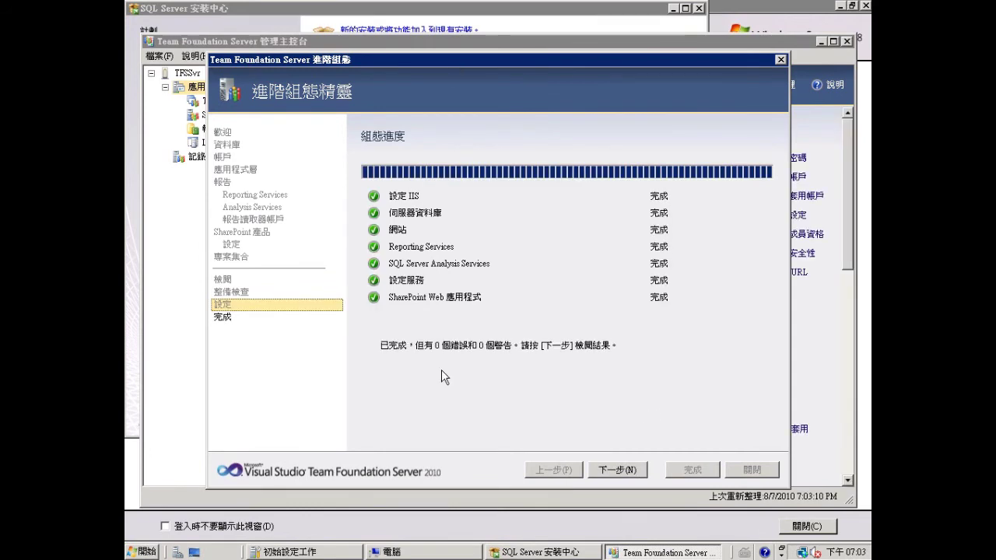
click(632, 472)
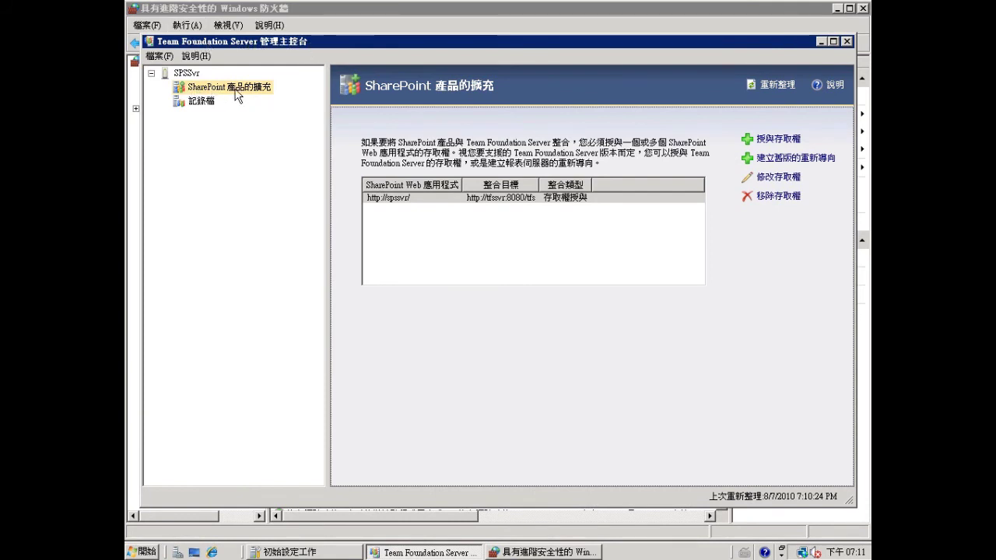
click(394, 201)
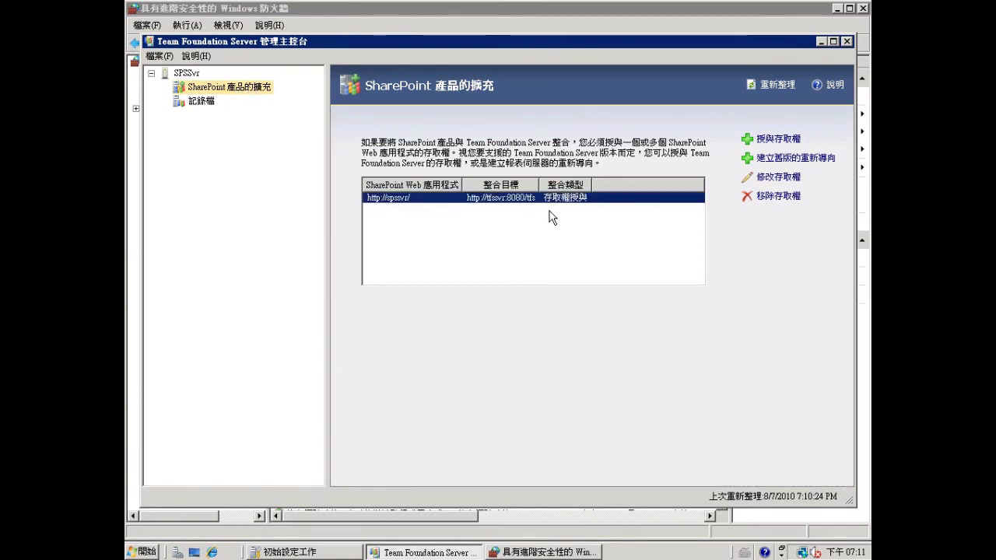
click(780, 178)
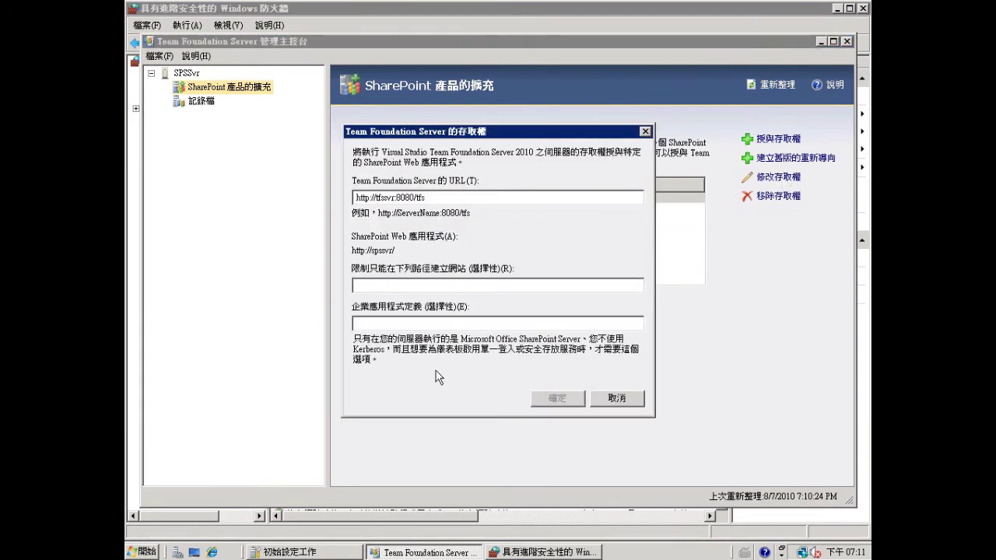
click(384, 326)
text(TFS)
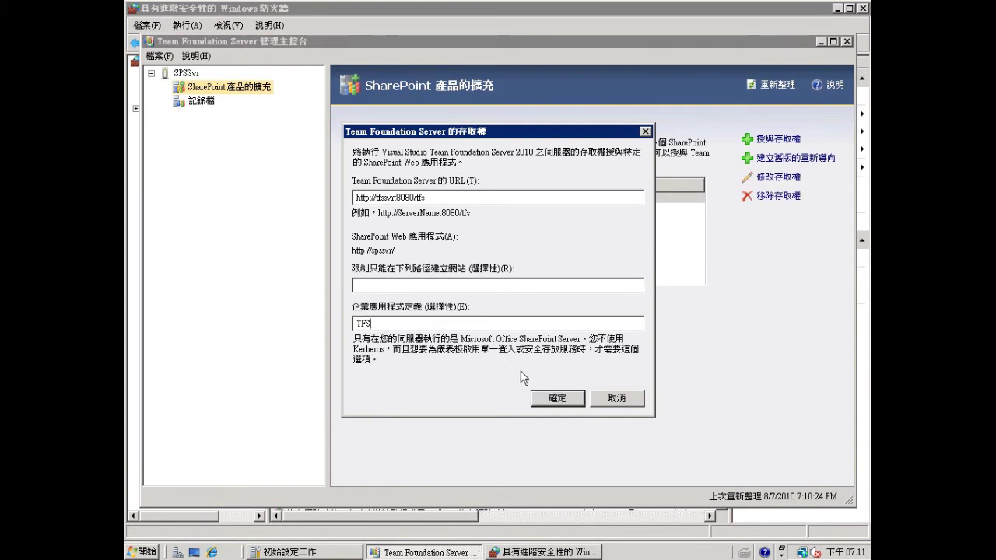
click(557, 397)
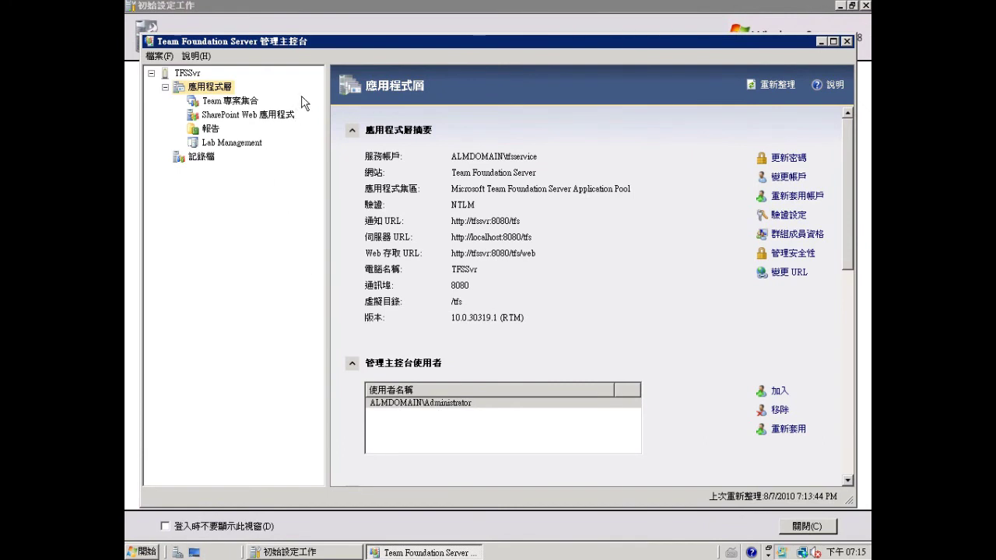
- Name a new team project collection 'DefaultCollection' and keep the DBSvr SQL Server data tier
click(230, 104)
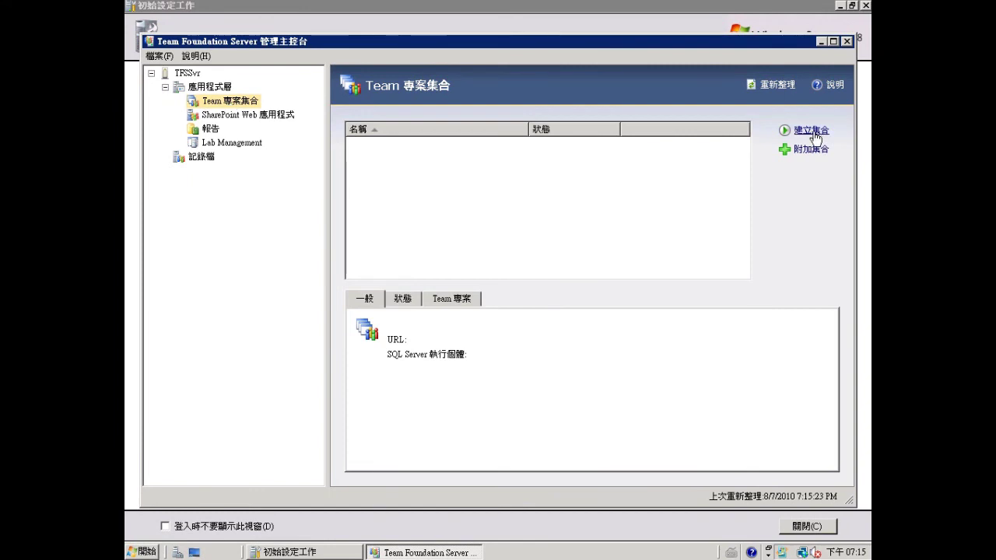
click(814, 133)
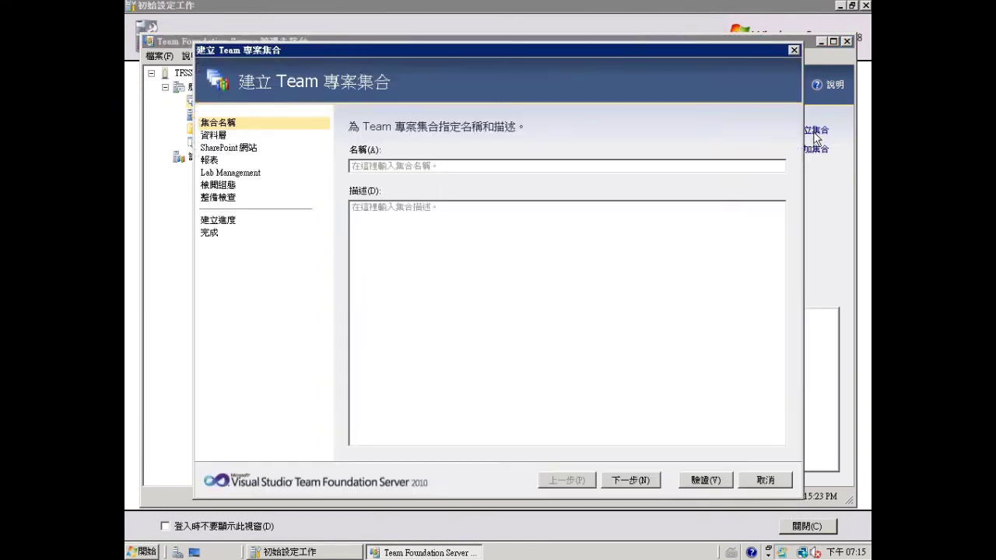
click(428, 168)
text(D)
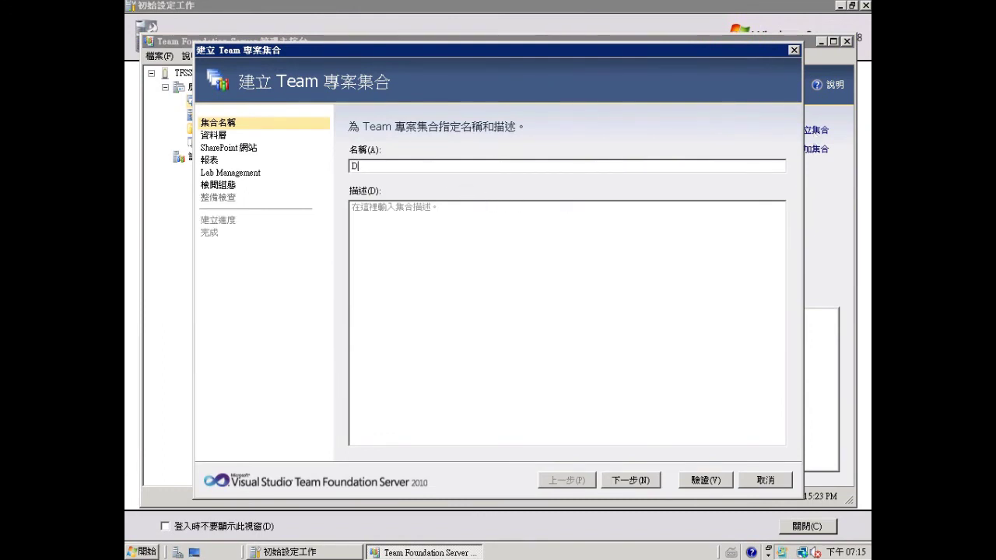
text(efaultCollection)
click(629, 479)
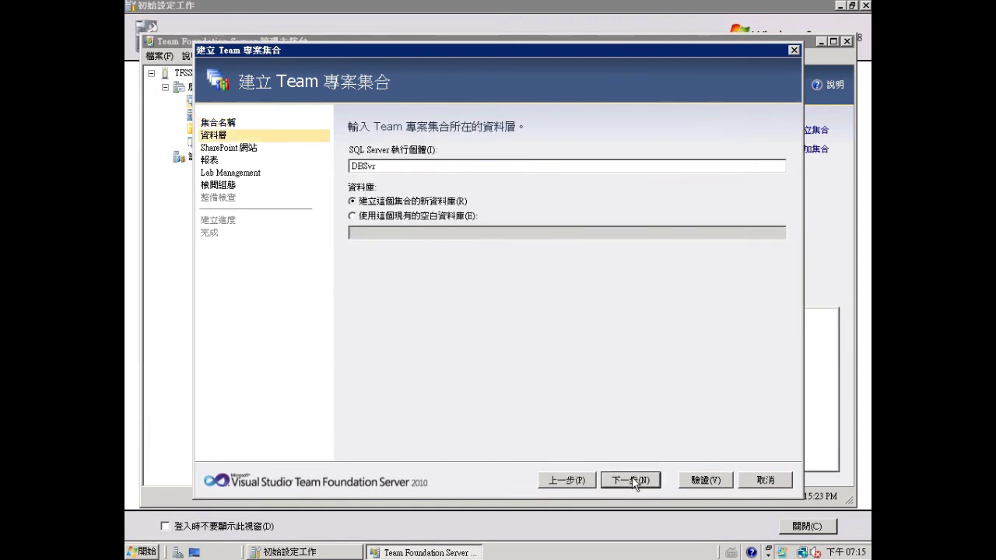
click(634, 481)
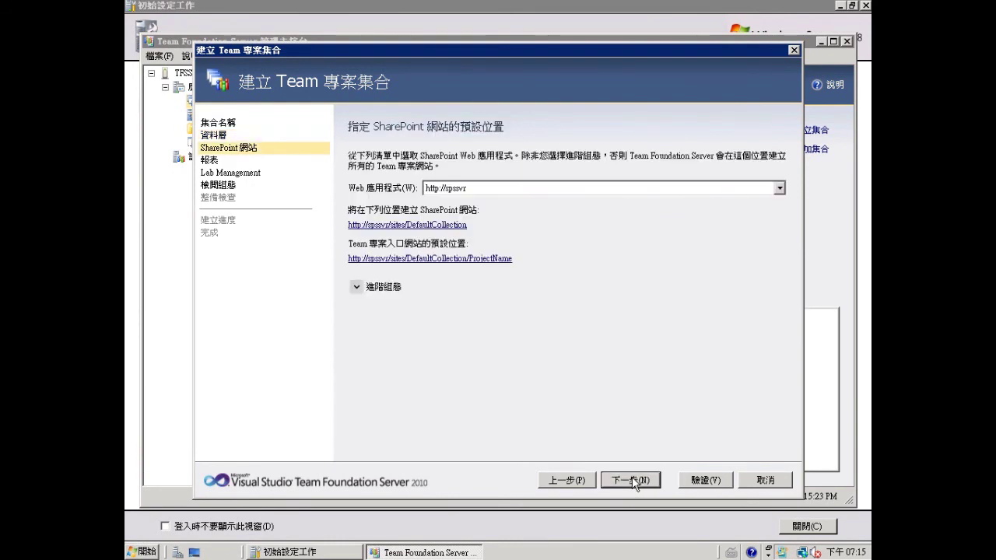
- Accept the default SharePoint site, reports folder and Lab Management settings for the collection
click(635, 481)
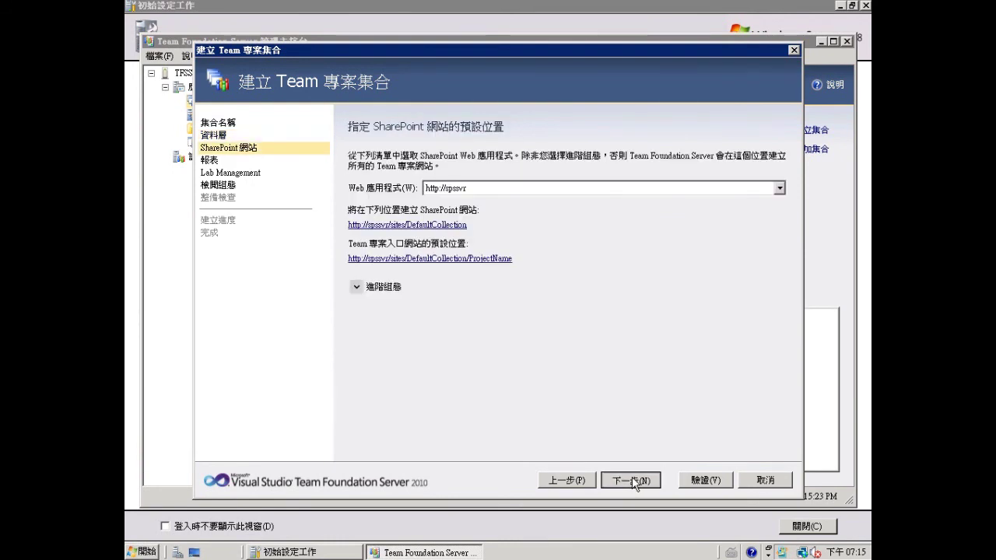
click(634, 481)
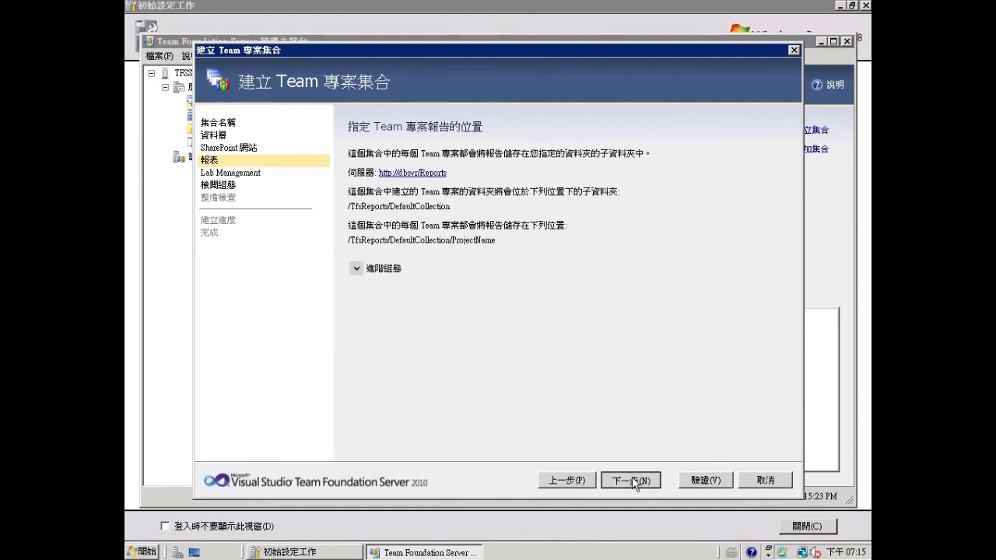
click(632, 481)
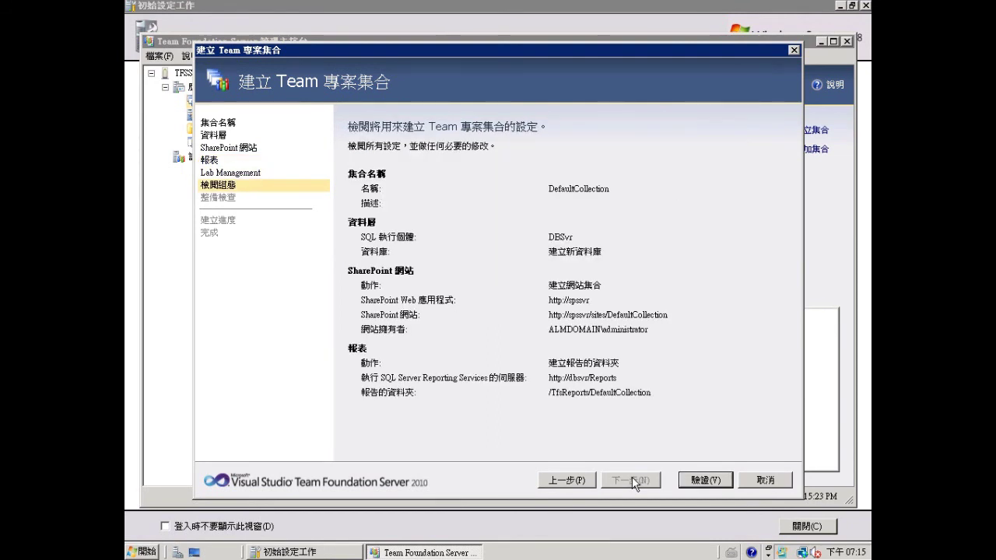
- Pass the readiness checks, create the DefaultCollection collection and close the wizard
click(702, 479)
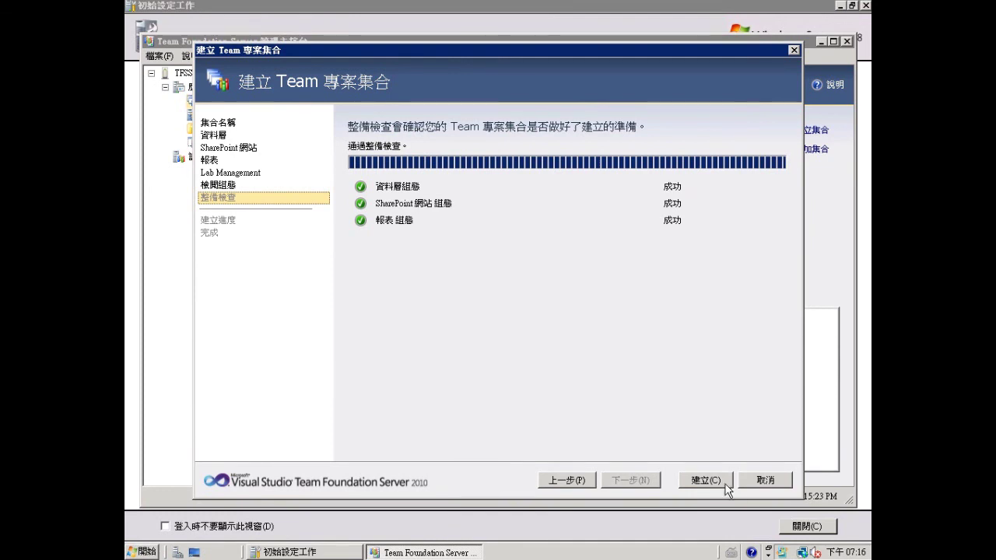
click(697, 481)
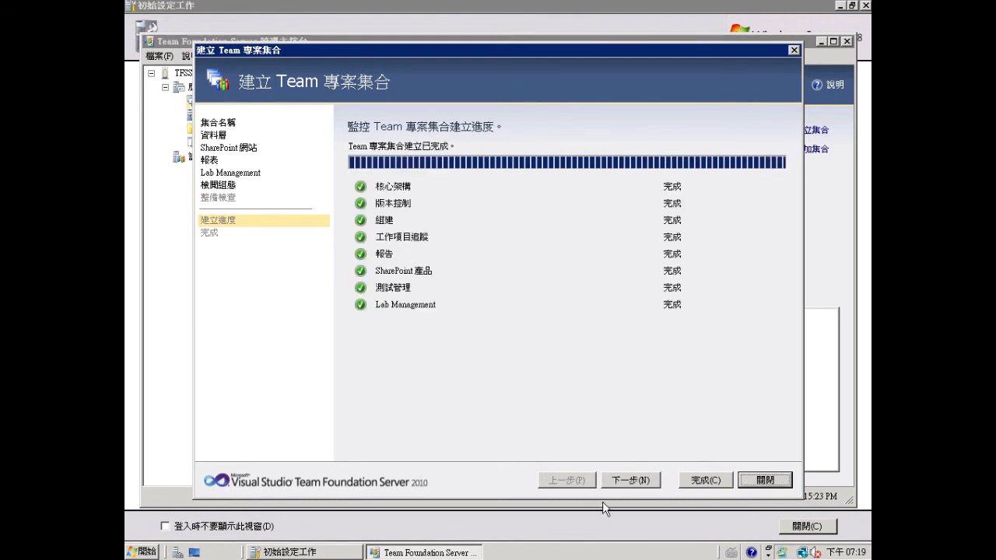
click(699, 480)
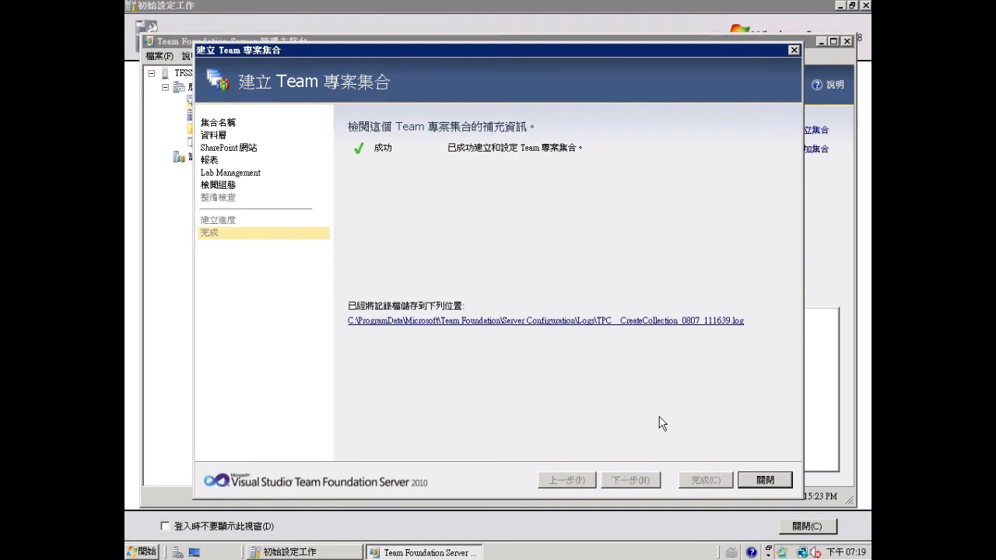
click(764, 481)
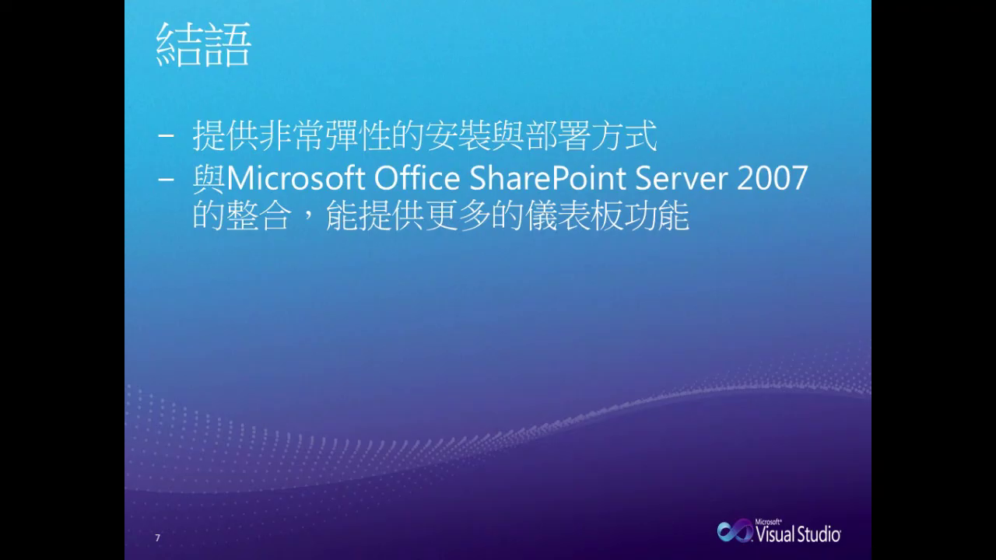